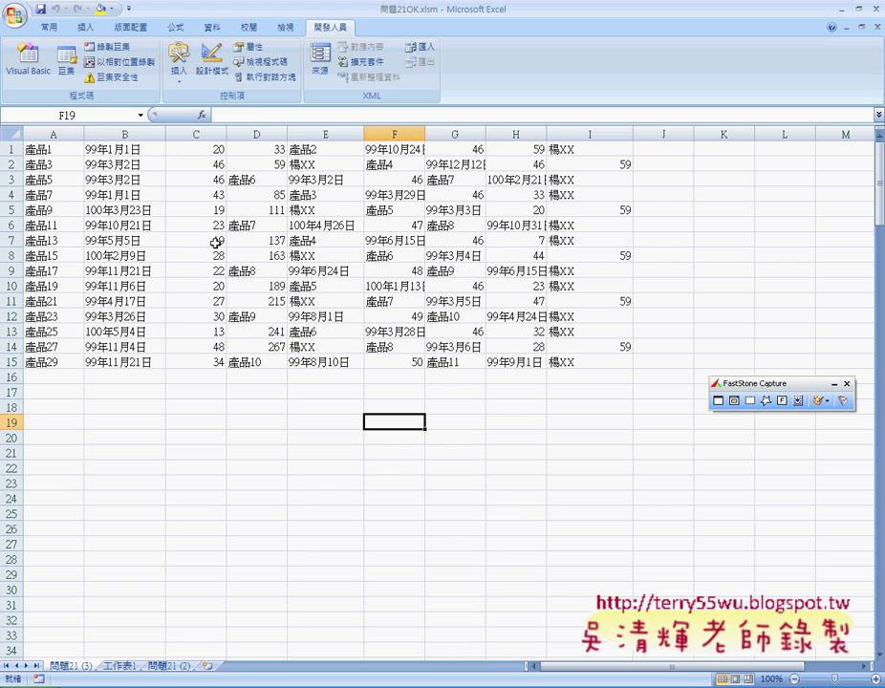
Select the ROC-year dates in B1:B15 of column B
drag(119, 150, 144, 362)
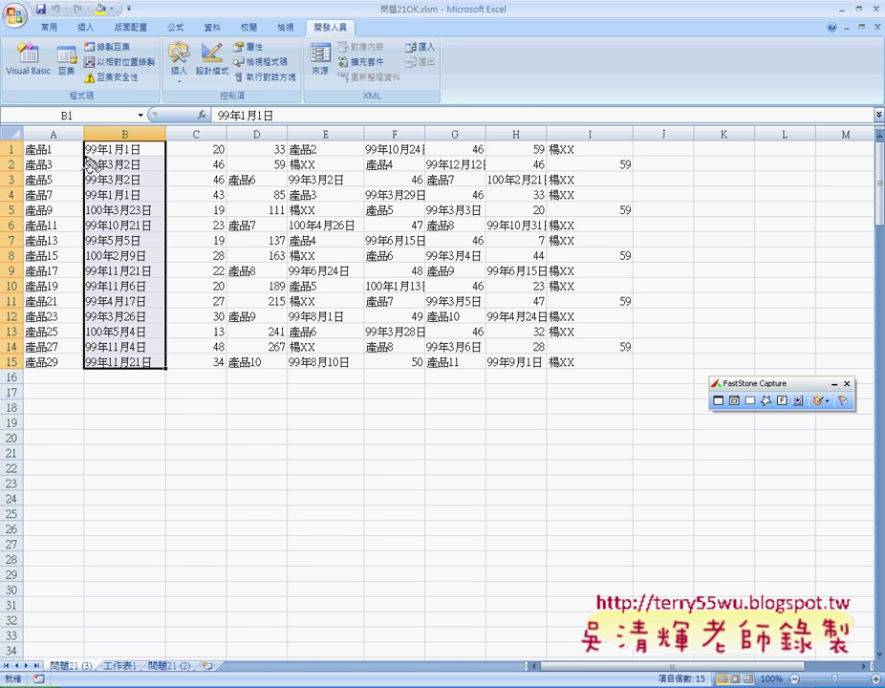
drag(84, 157, 100, 157)
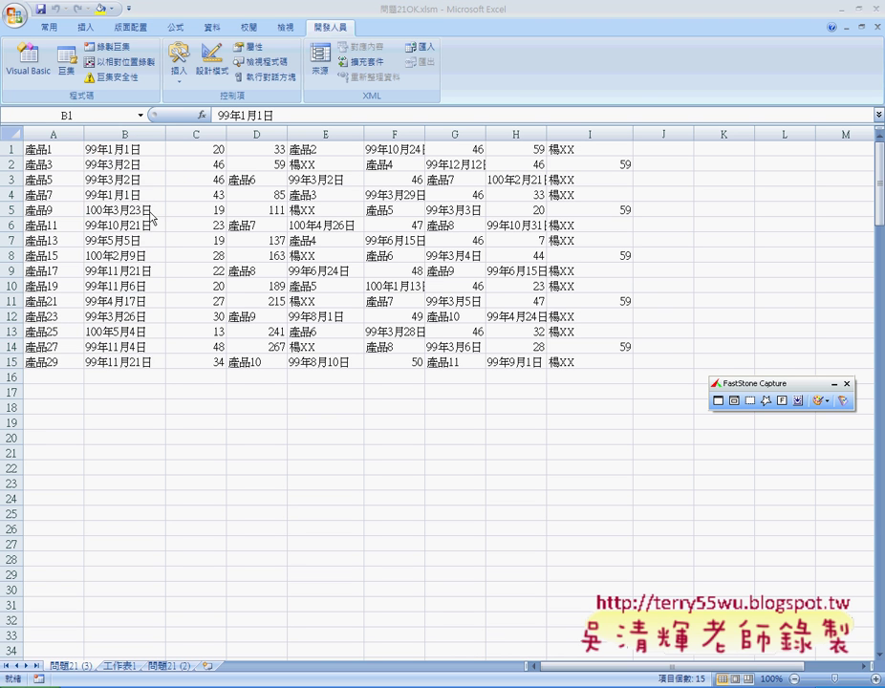
Run the 民國轉西元 macro from the Macro list and check the converted date in B8
click(67, 63)
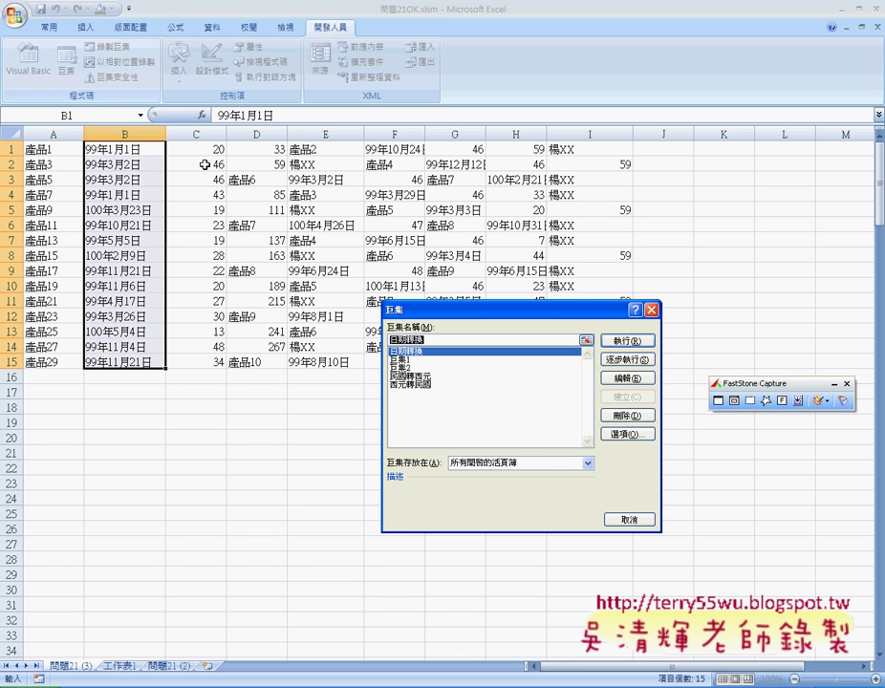
click(428, 386)
click(429, 379)
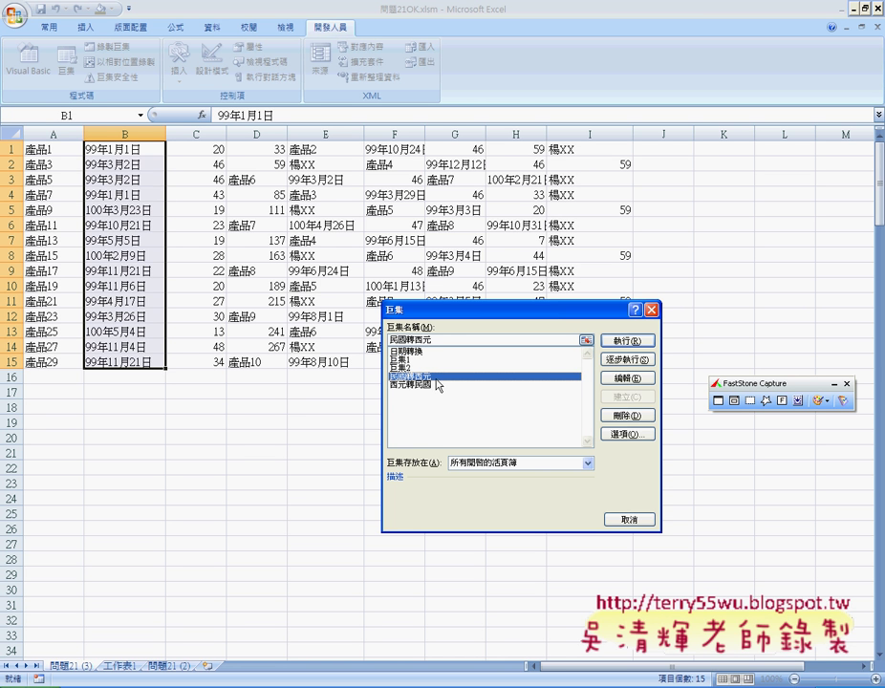
click(627, 341)
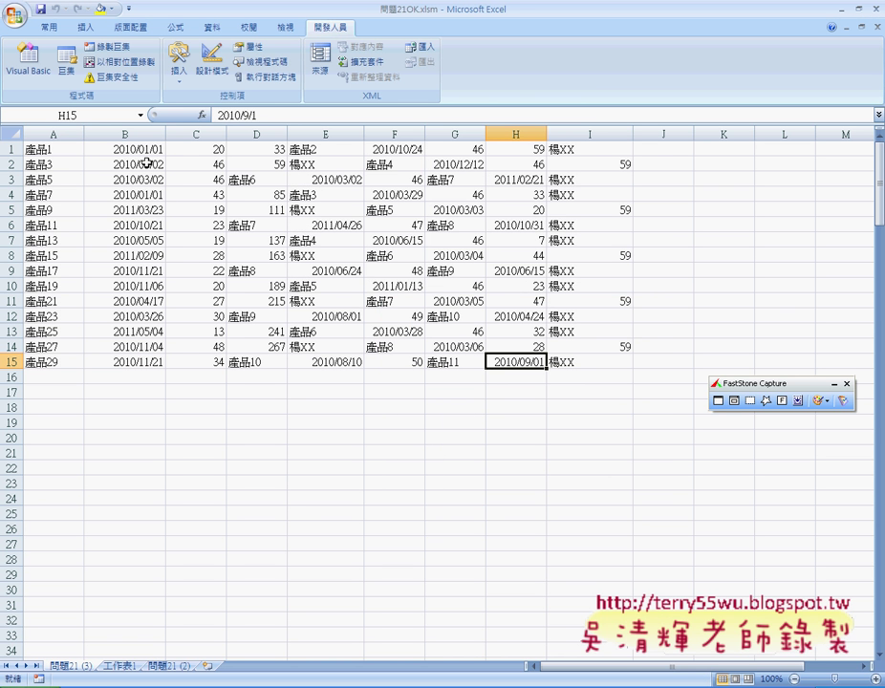
click(139, 256)
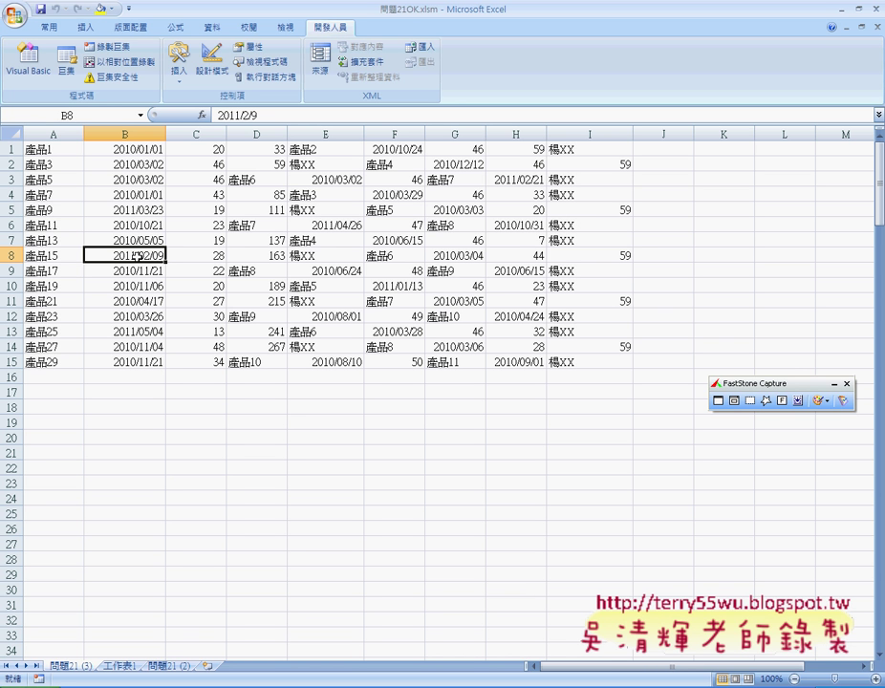
Open the VBA editor to view the macro's Module3 code
click(845, 383)
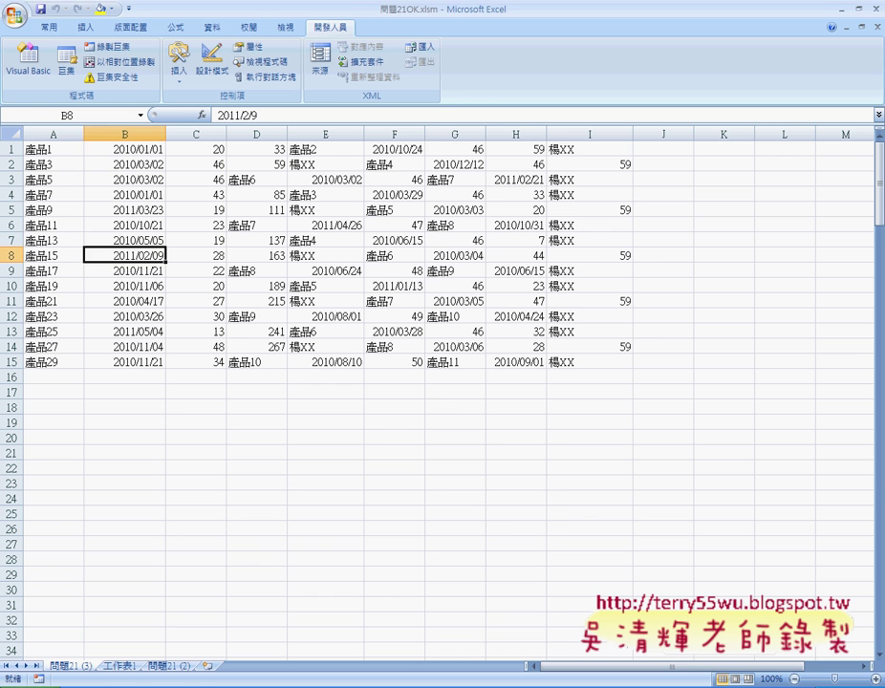
click(29, 59)
scroll(363, 281, down, 1)
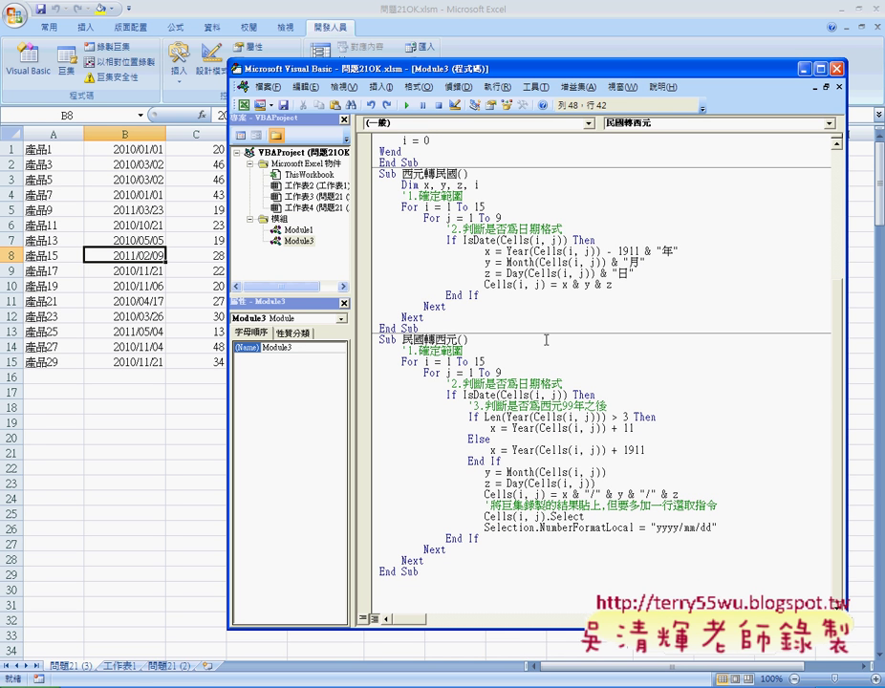
drag(397, 362, 544, 371)
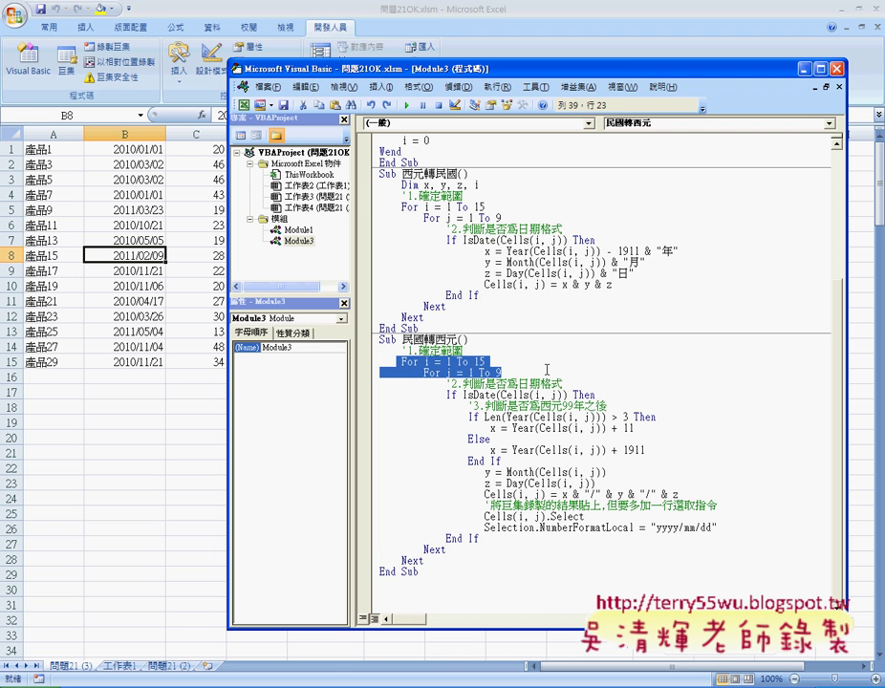
click(445, 395)
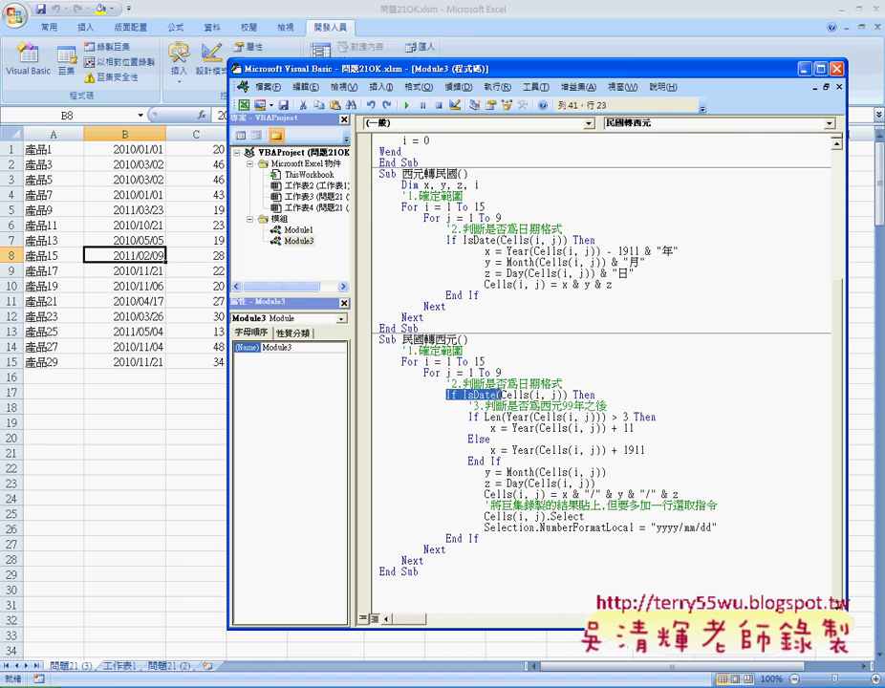
drag(445, 395, 595, 394)
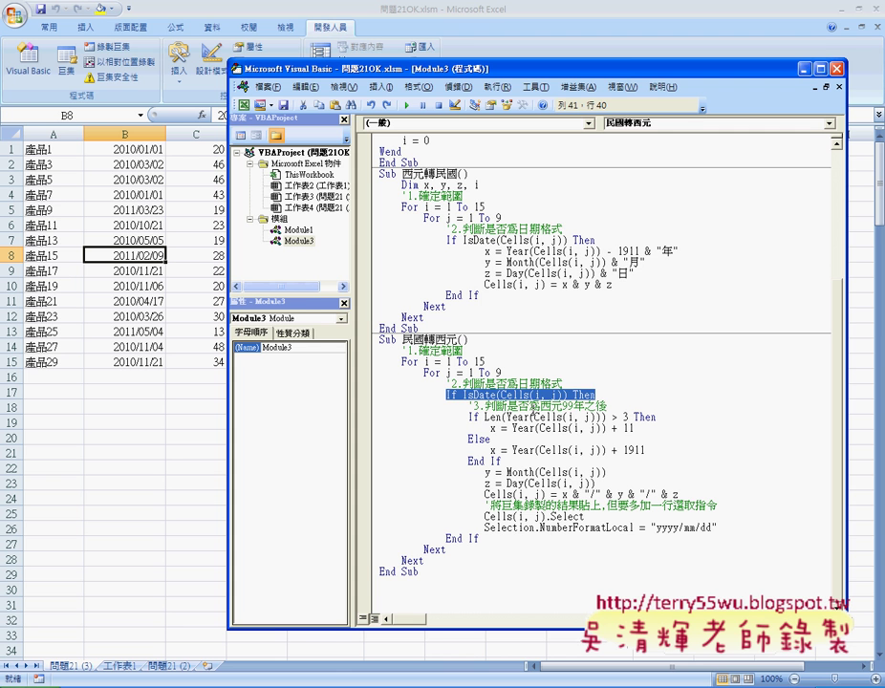
drag(468, 417, 598, 418)
click(485, 416)
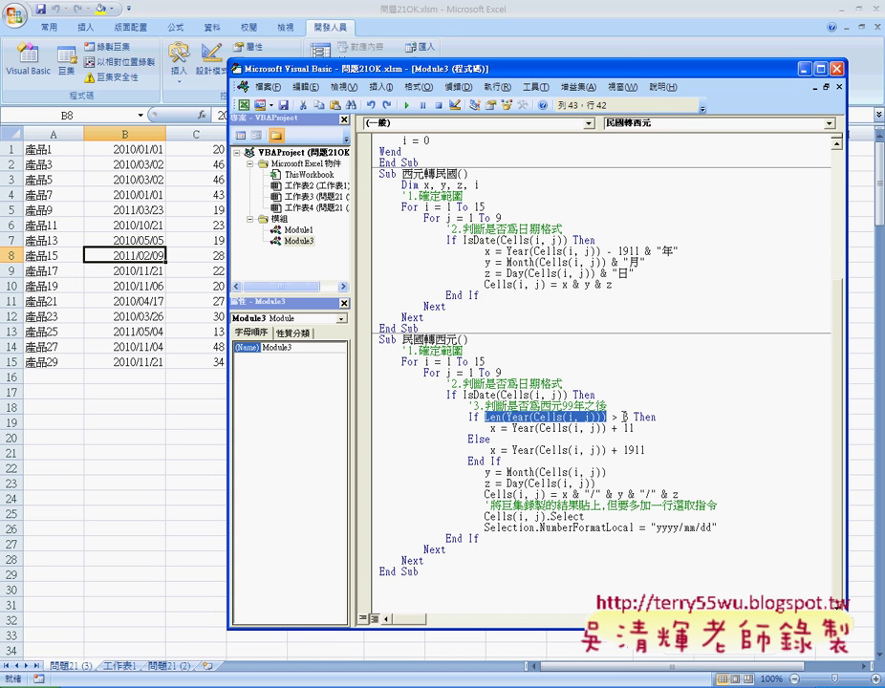
double_click(626, 416)
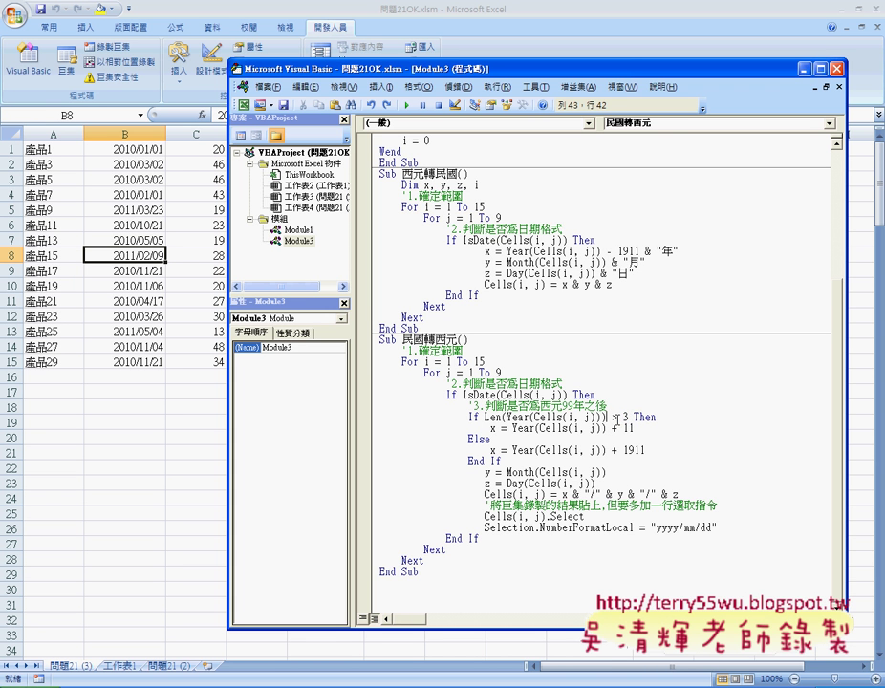
key(shift+Right)
Run 西元轉民國 to restore ROC dates, then step 民國轉西元 to the Year(Cells(i, j)) + 11 line and open the Immediate window
click(446, 300)
click(407, 105)
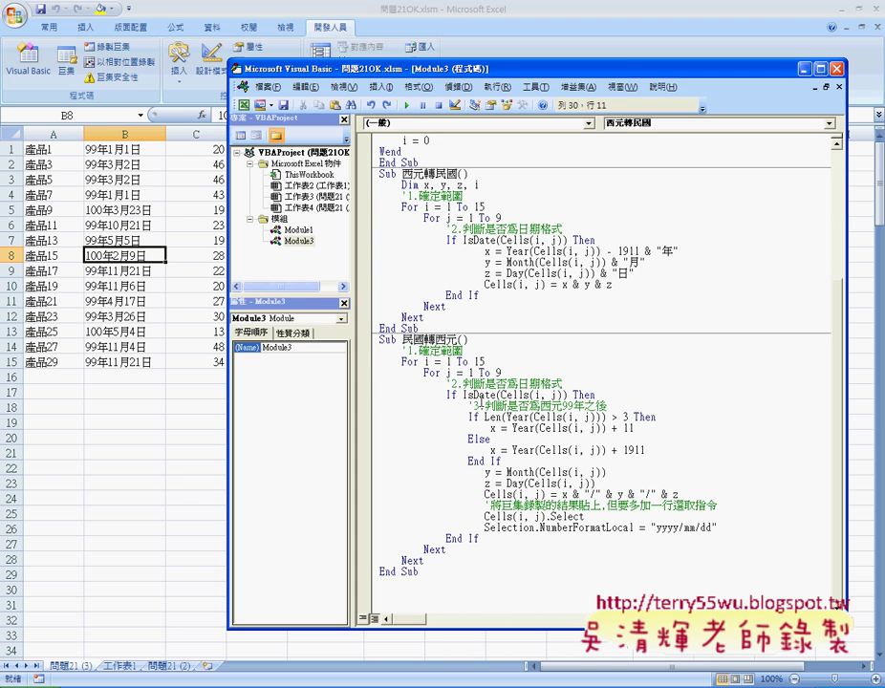
click(466, 394)
key(F8)
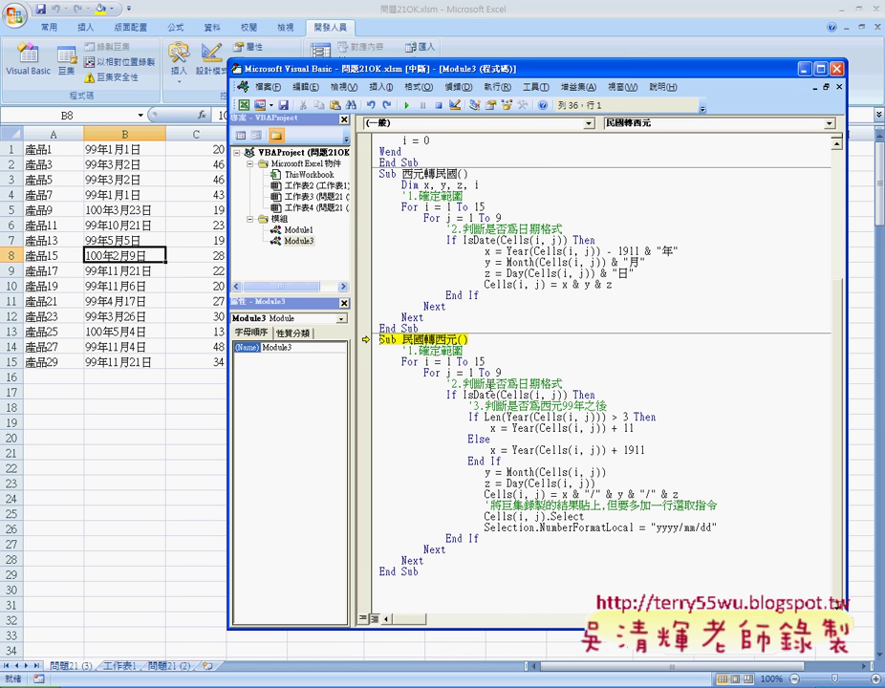
key(F8)
key(F8)
key(F8)
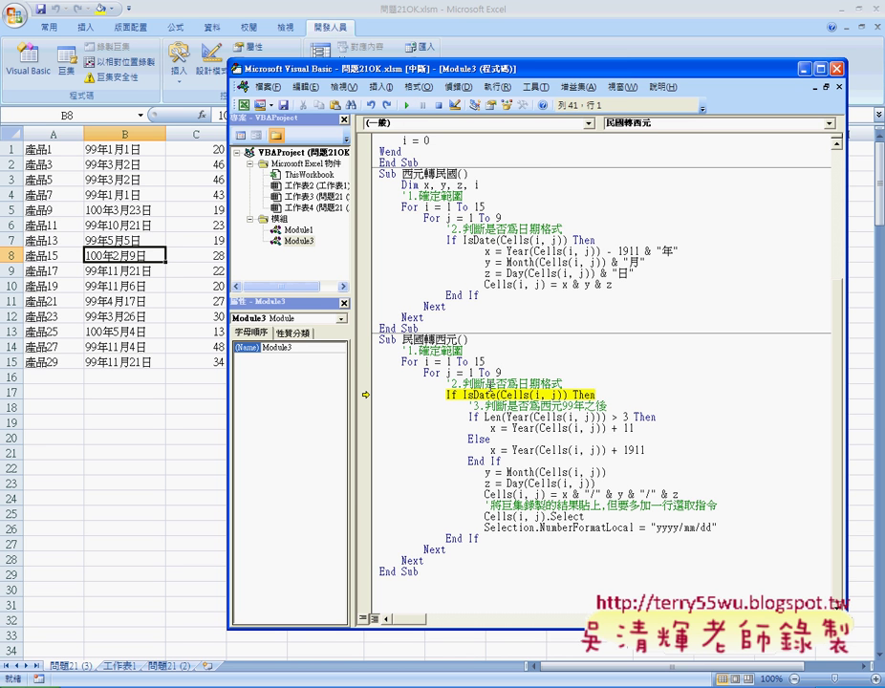
key(F8)
key(F8)
key(F8)
key(F8)
key(F8)
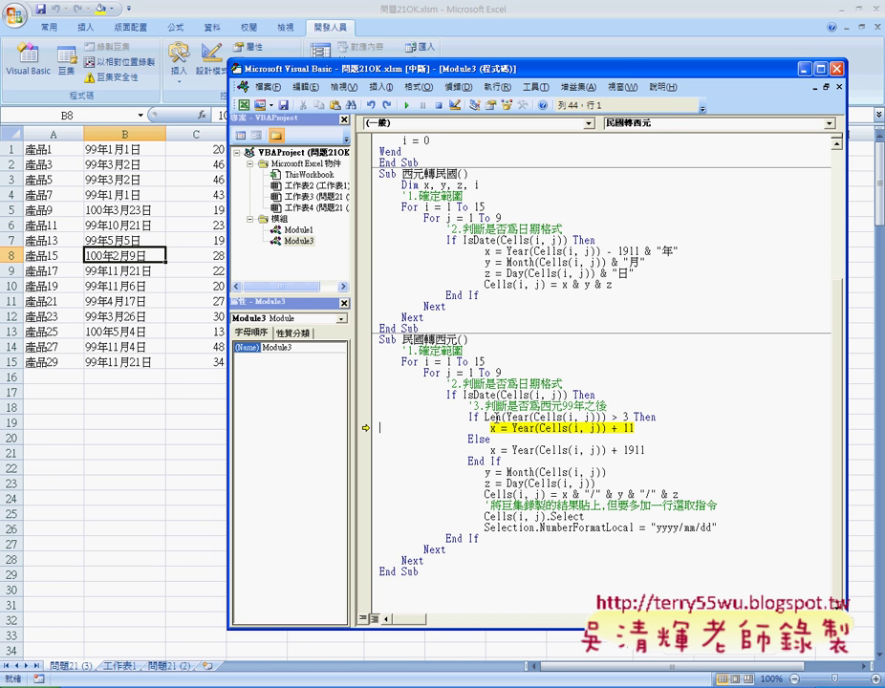
drag(507, 418, 560, 418)
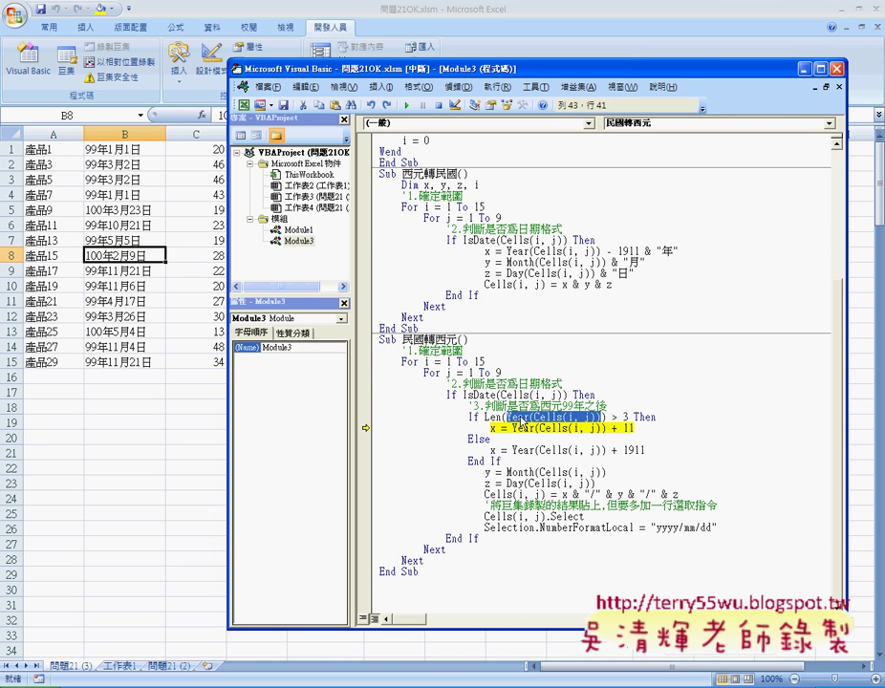
key(ctrl+g)
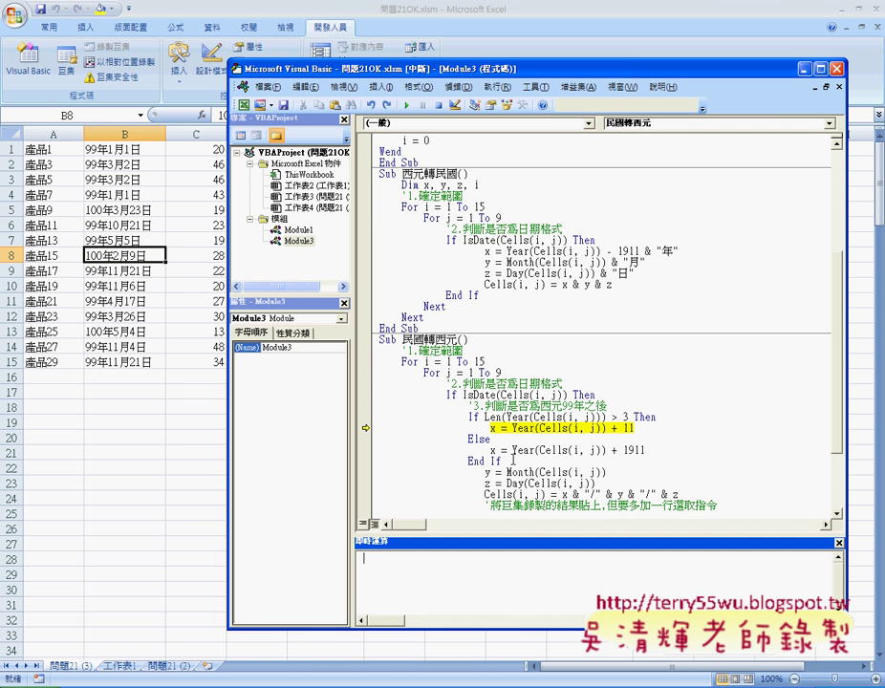
Evaluate ? Len(Year(Cells(i, j))) in the Immediate window, which returns 4
double_click(493, 417)
drag(493, 417, 606, 418)
key(ctrl+c)
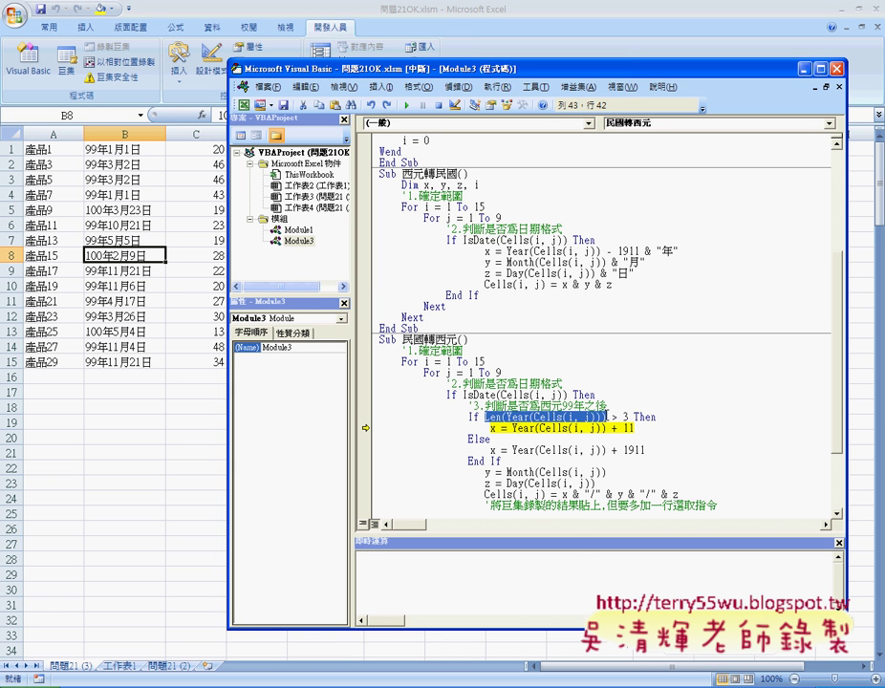
click(563, 564)
text(?)
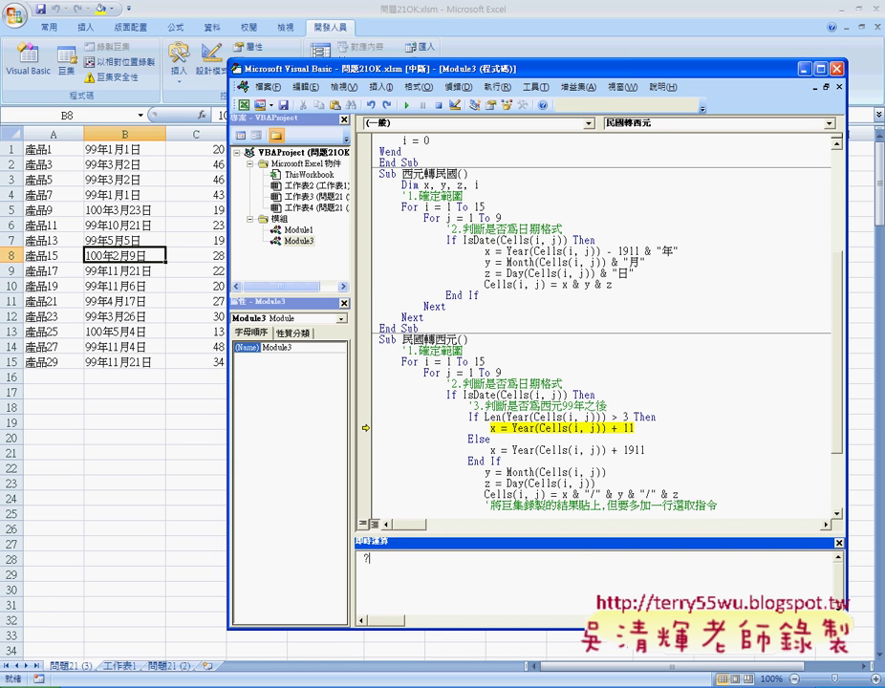
key(ctrl+v)
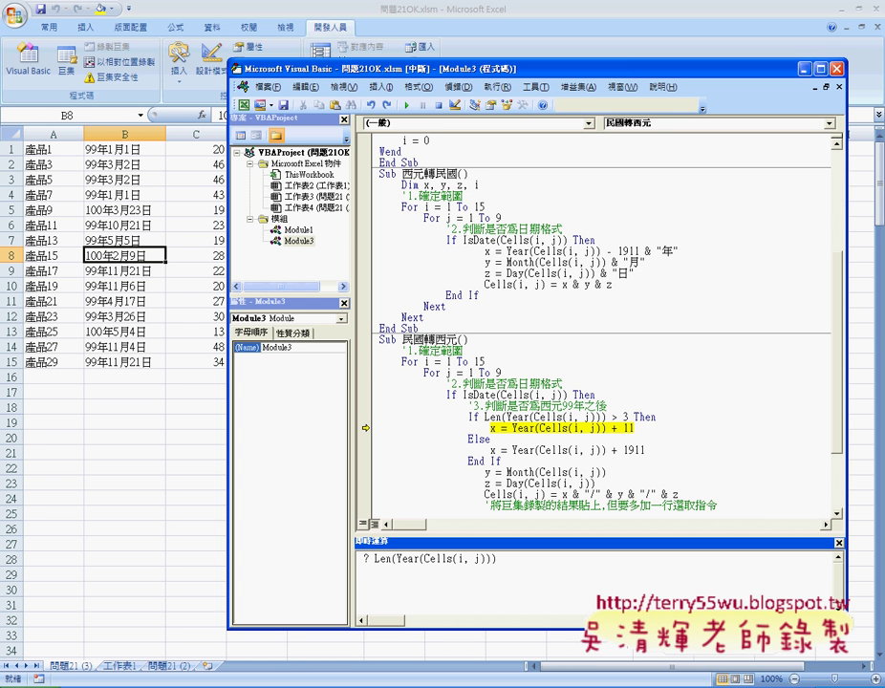
key(Return)
Evaluate ? Year(Cells(i, j)), adding the missing parenthesis, to print 1999, and enlarge the pane
text(?)
drag(604, 417, 485, 418)
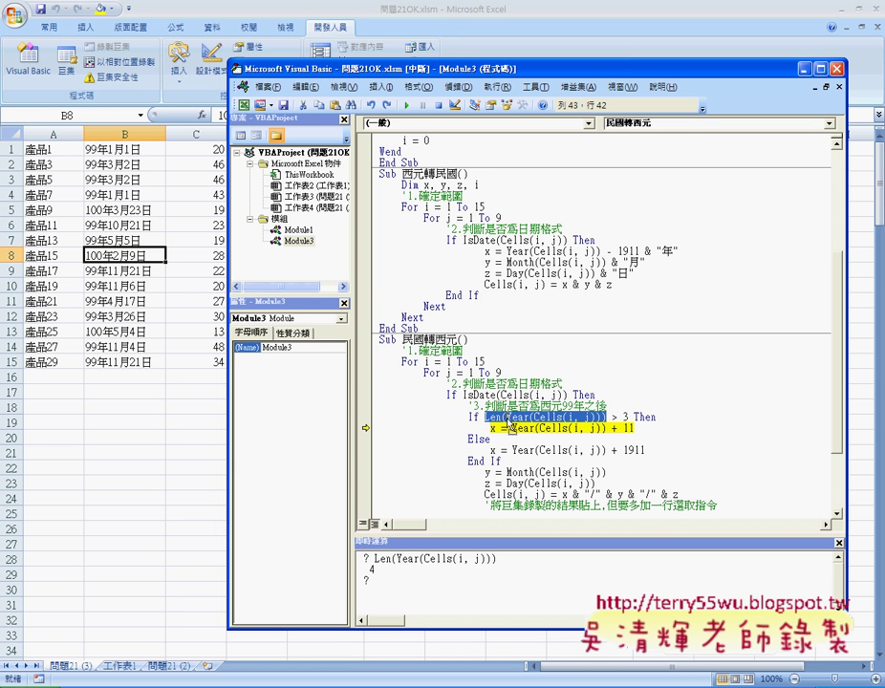
double_click(519, 416)
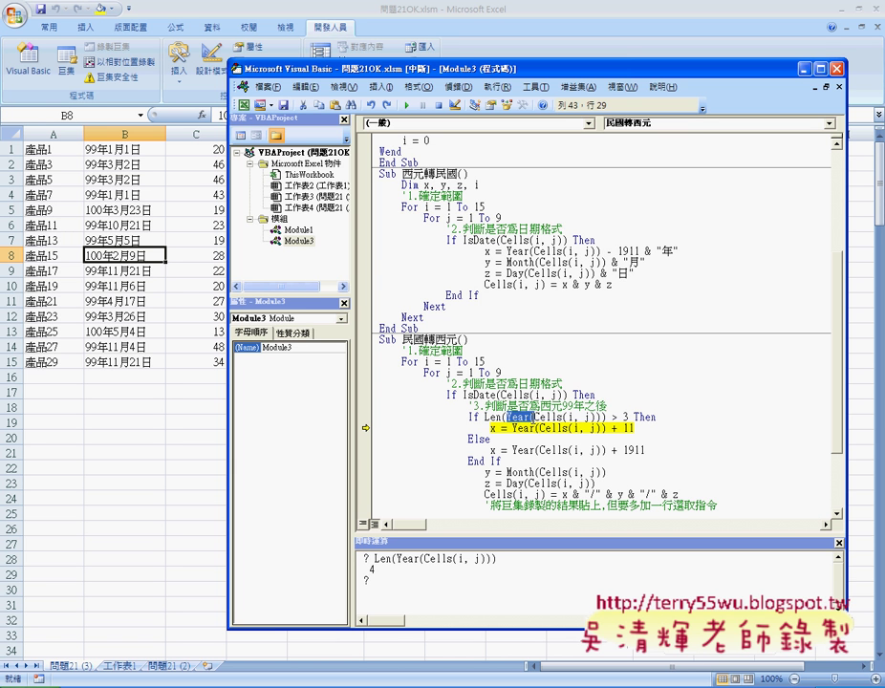
drag(519, 416, 595, 417)
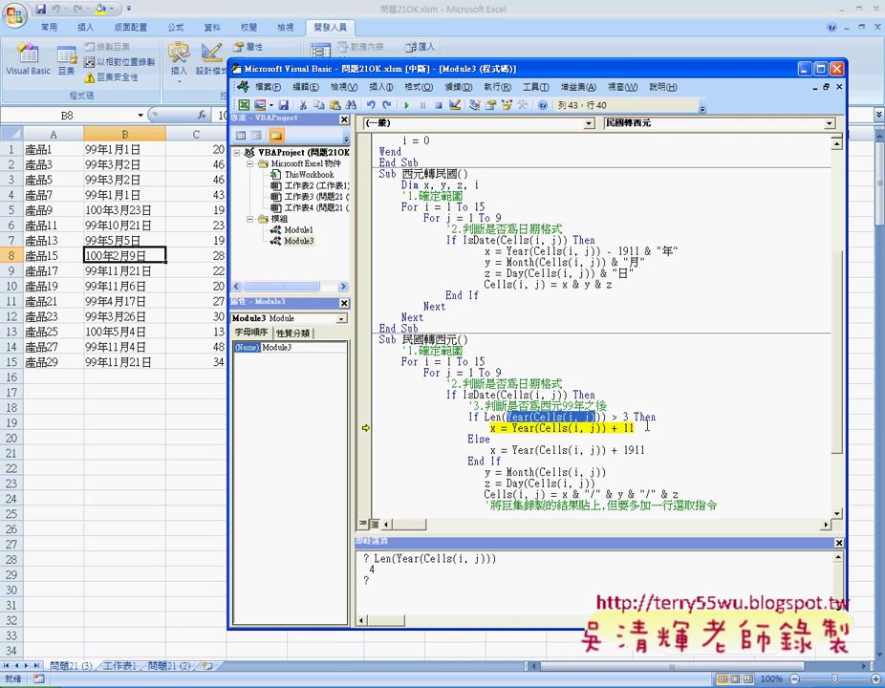
click(432, 579)
text(Year(Cells(i, j))
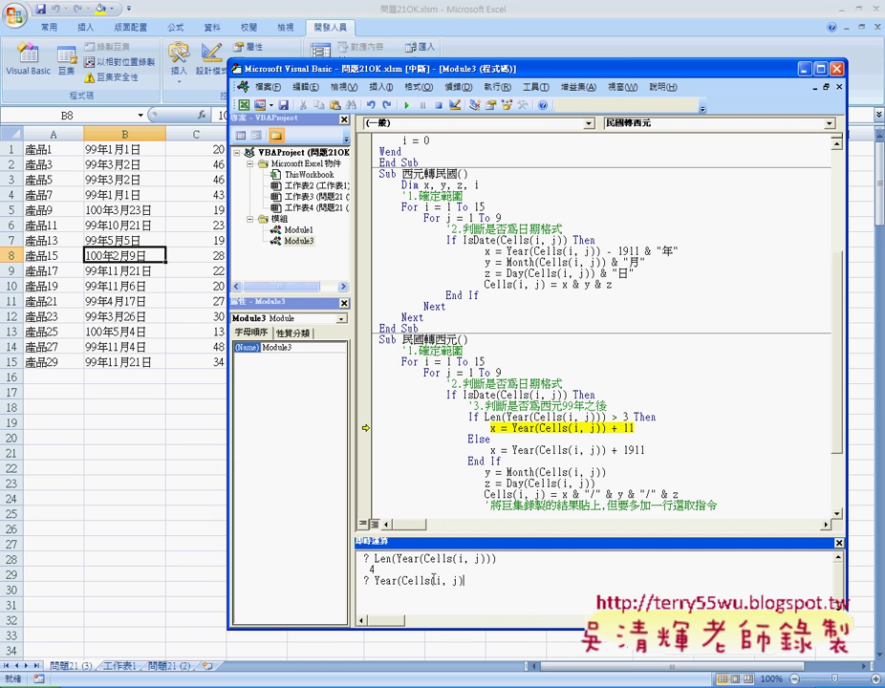
key(Return)
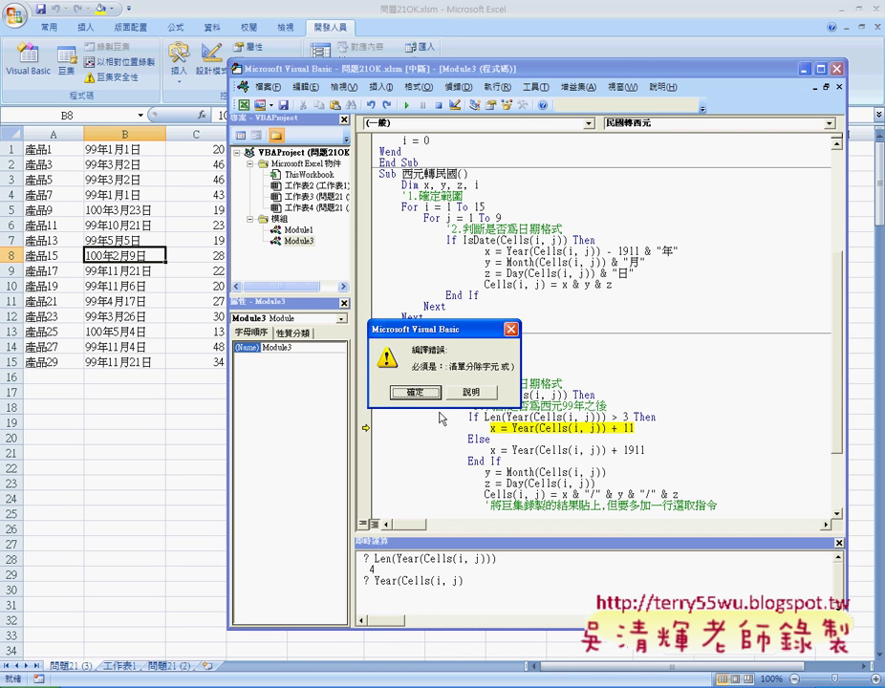
click(423, 395)
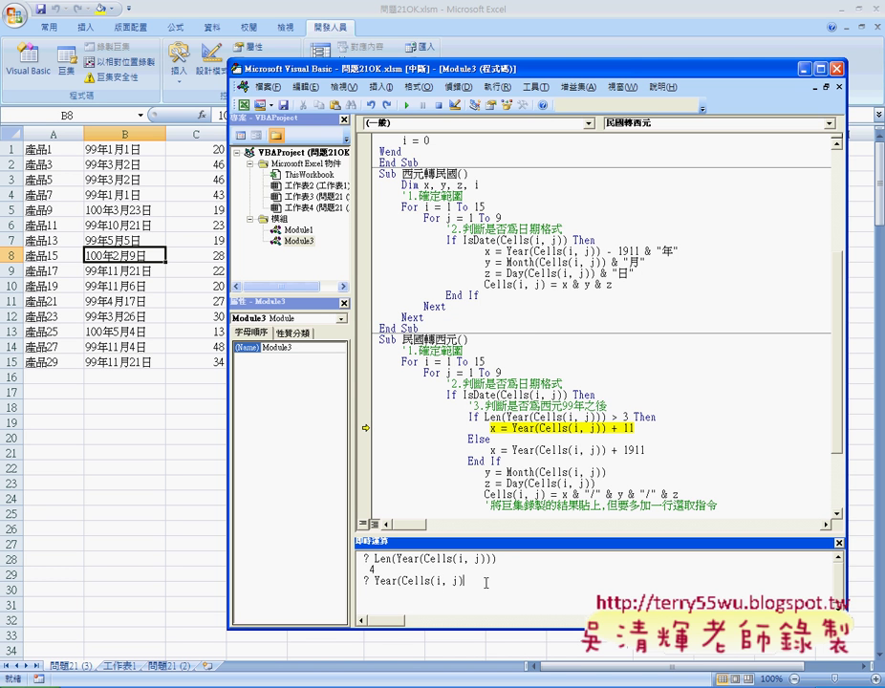
text())
key(Return)
drag(497, 537, 497, 517)
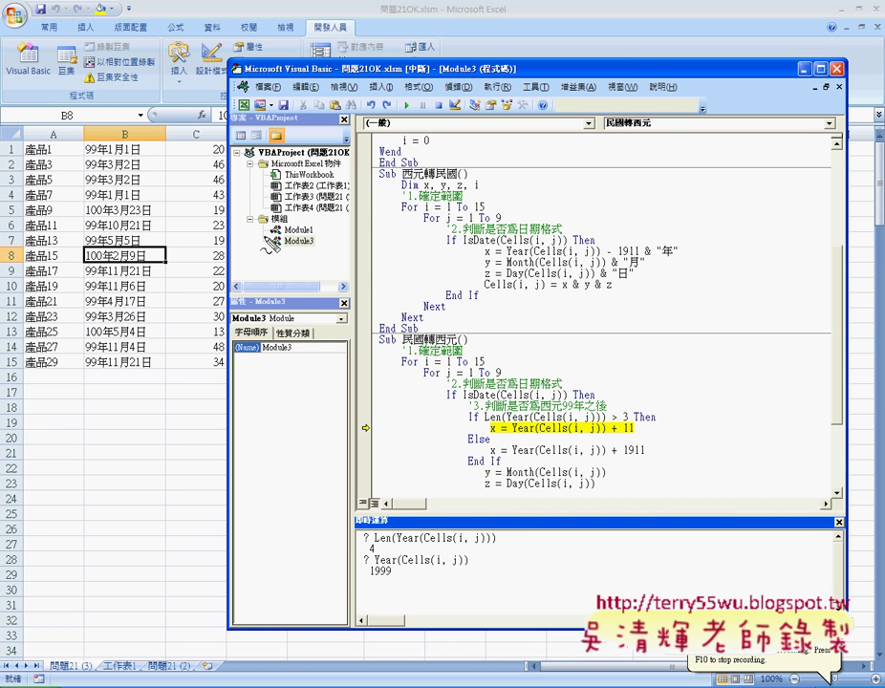
mouse_move(86, 151)
mouse_down()
mouse_move(162, 160)
mouse_move(95, 143)
mouse_up()
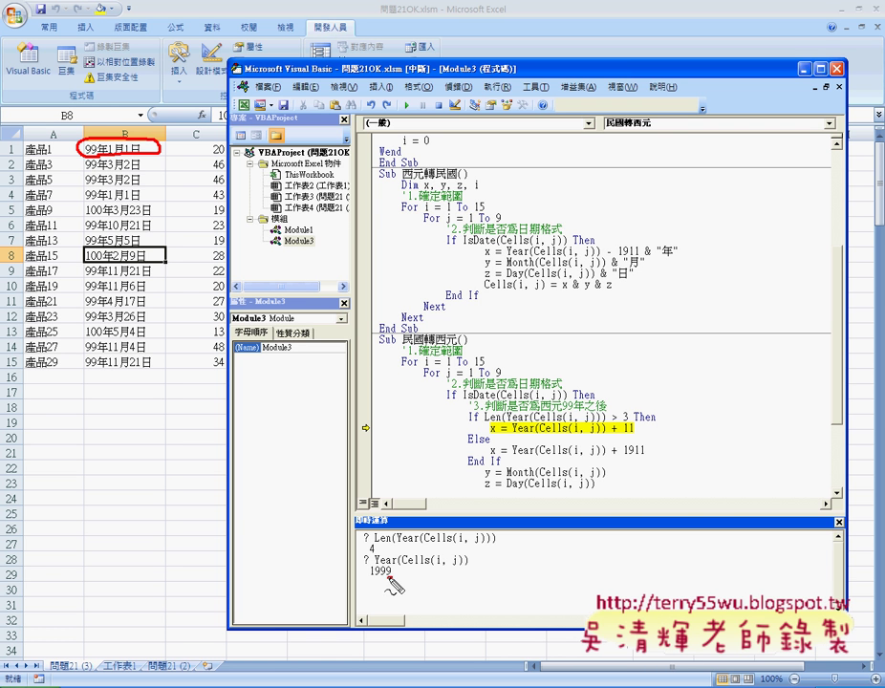
drag(389, 572, 392, 573)
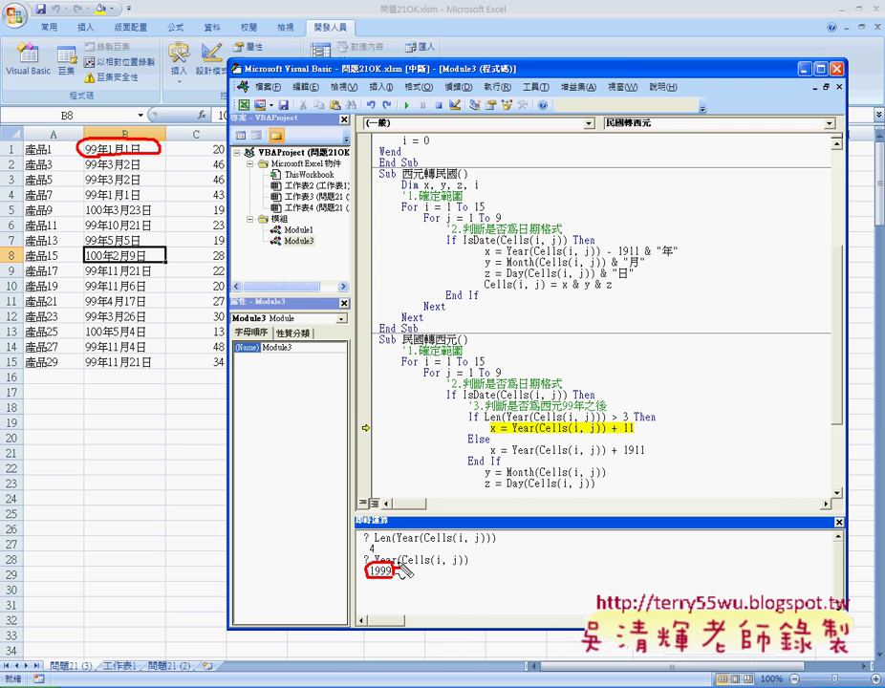
drag(390, 570, 401, 570)
mouse_move(395, 563)
mouse_down()
mouse_move(396, 576)
mouse_move(413, 579)
mouse_up()
key(Escape)
click(552, 427)
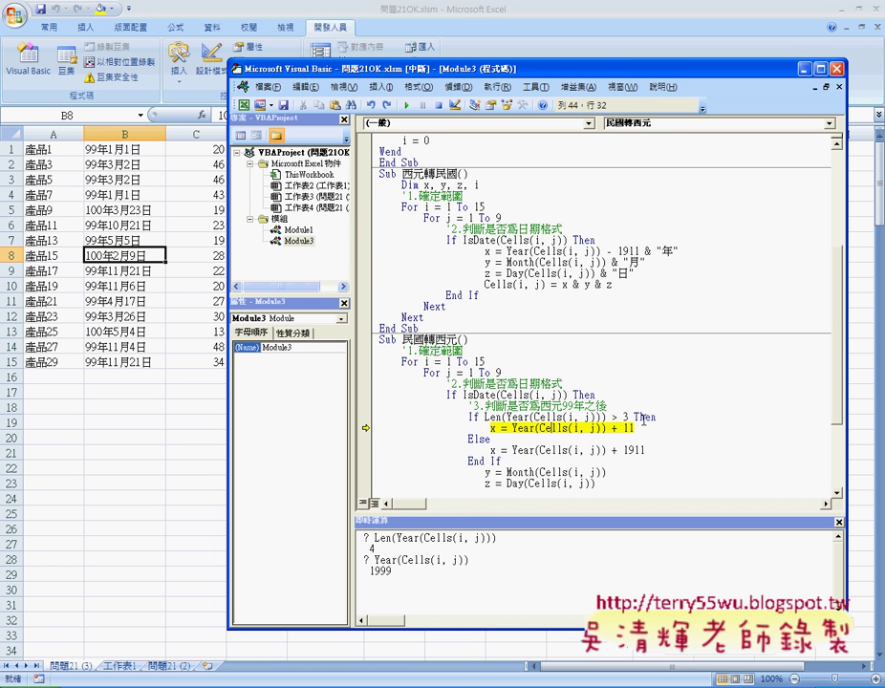
double_click(378, 570)
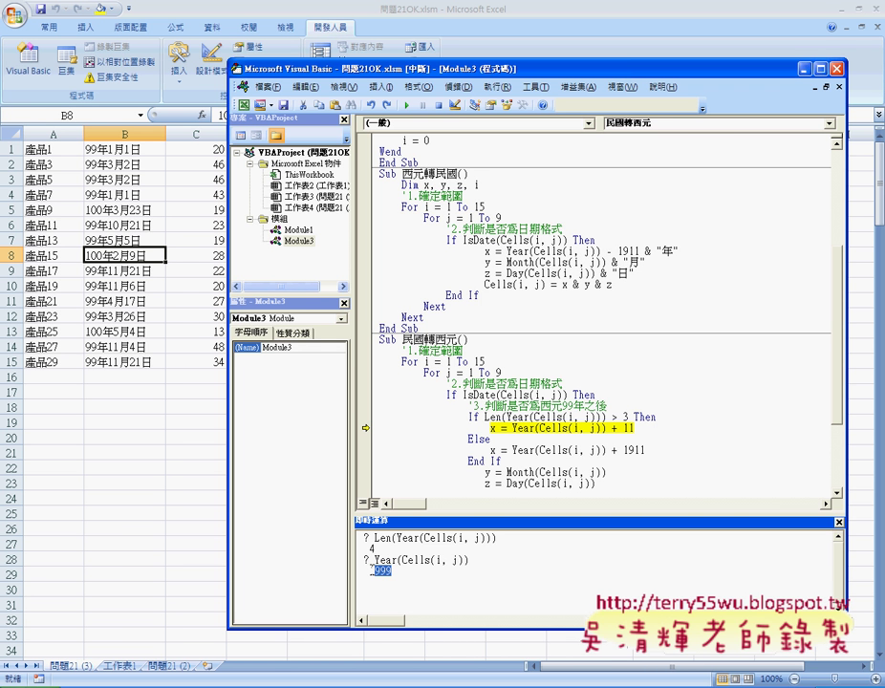
mouse_move(379, 570)
mouse_down()
mouse_move(391, 570)
mouse_move(370, 574)
mouse_up()
click(586, 418)
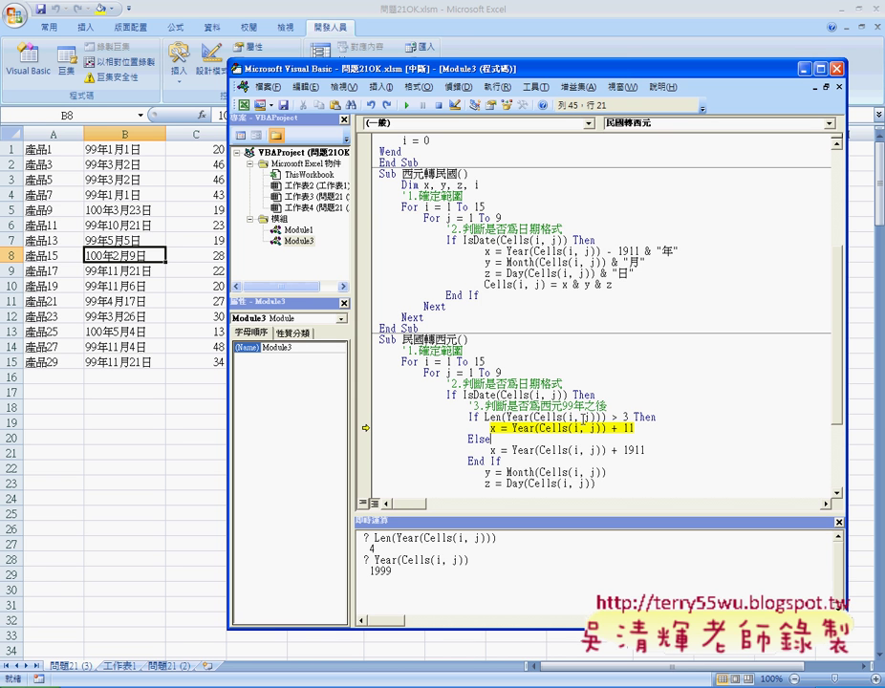
Step past the year and day lines, checking x = 2010 and z = 1, until B1 receives 2010/01/01
key(F8)
key(F8)
key(F8)
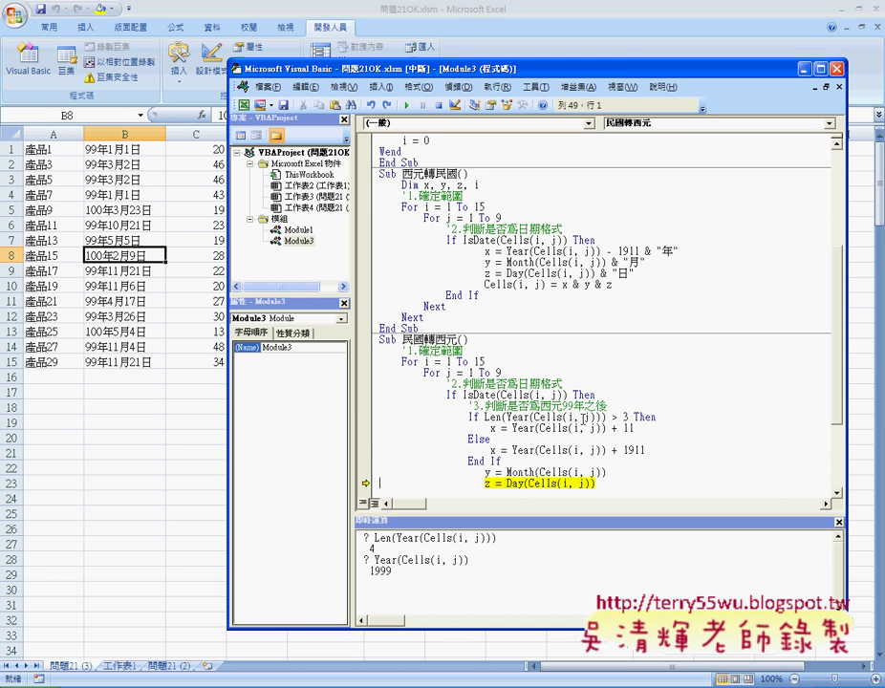
key(F8)
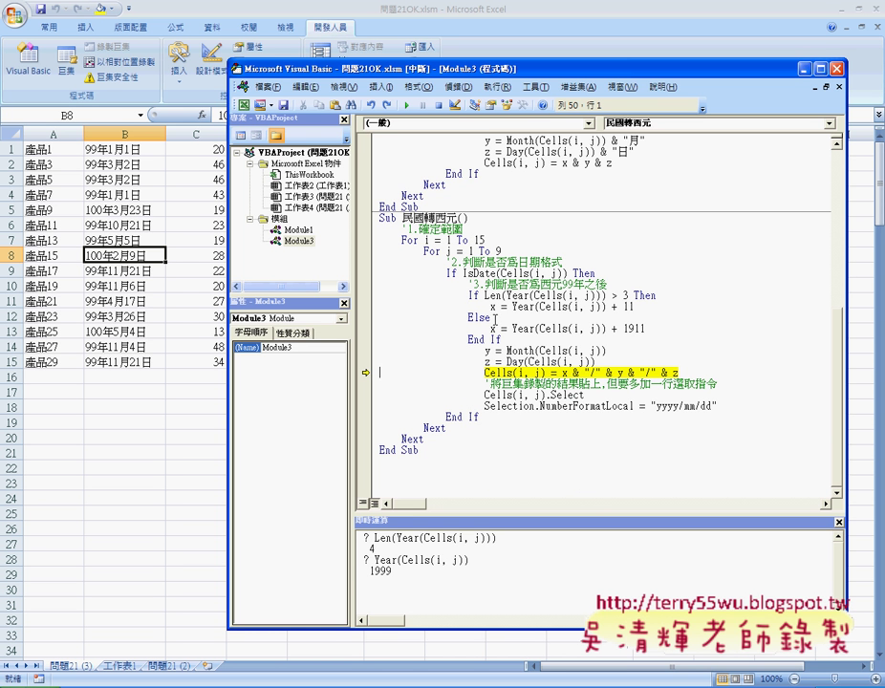
mouse_move(493, 330)
mouse_move(491, 307)
mouse_move(487, 362)
drag(562, 372, 676, 373)
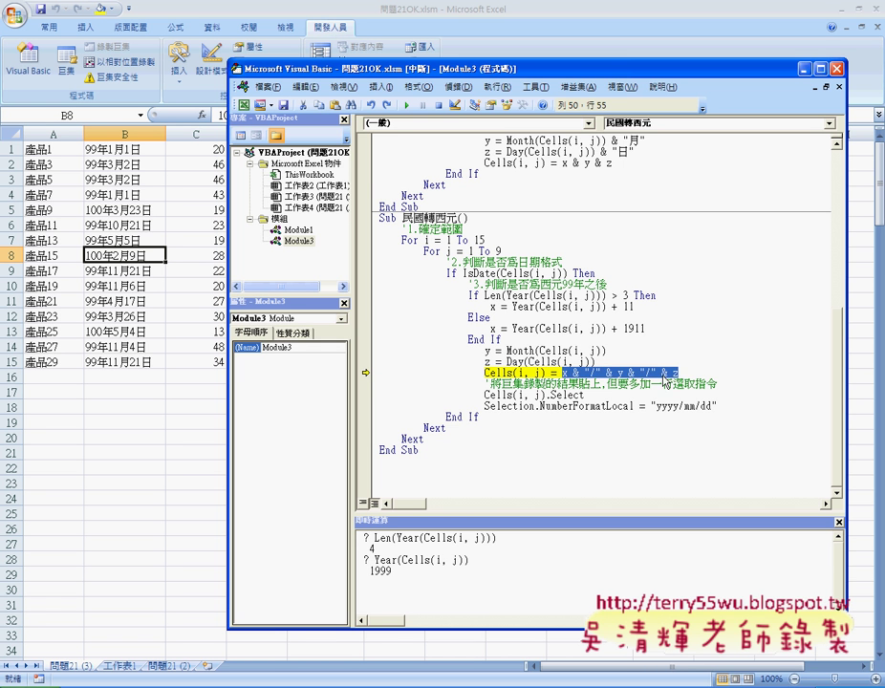
key(F8)
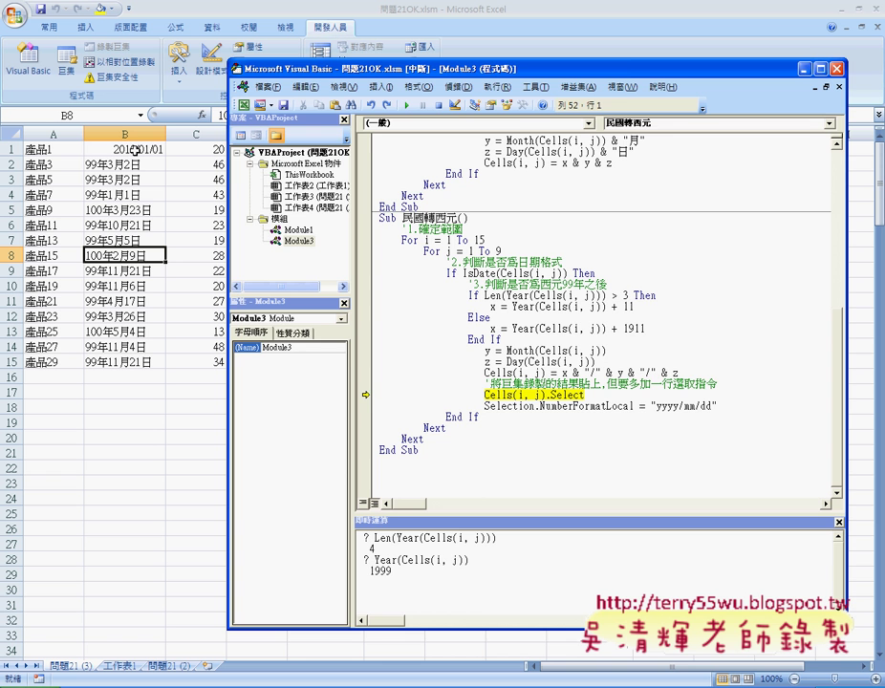
Confirm in 儲存格格式 that B1 uses the custom yyyy/mm/dd format, then return to the VBA editor
click(134, 150)
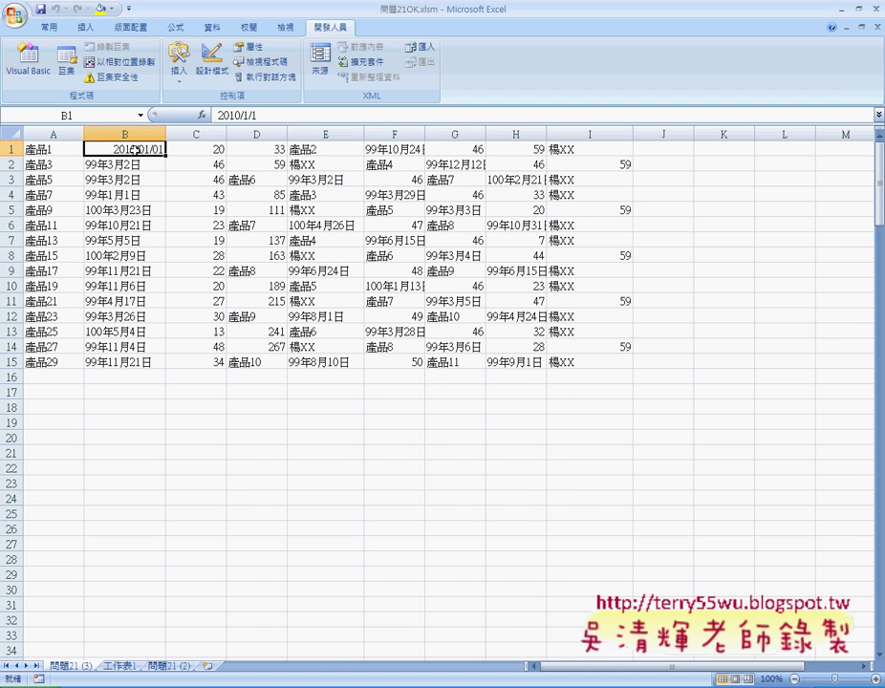
right_click(136, 151)
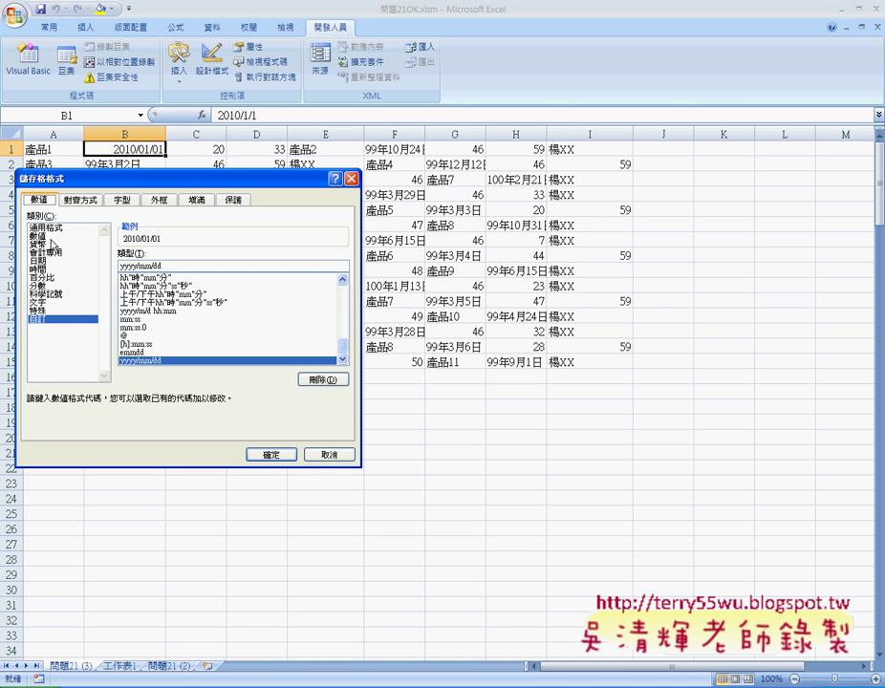
click(330, 455)
click(721, 683)
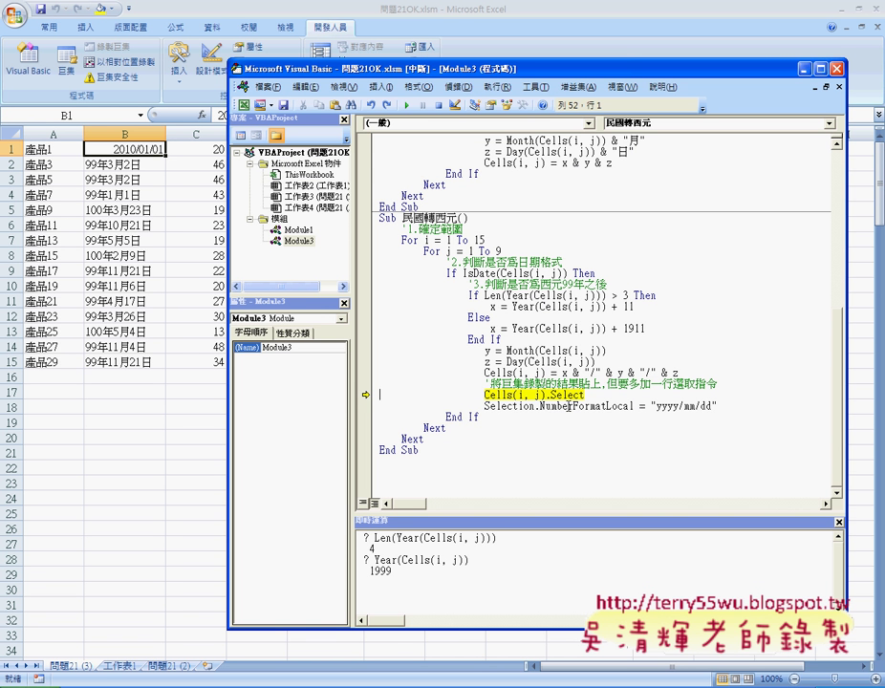
double_click(705, 406)
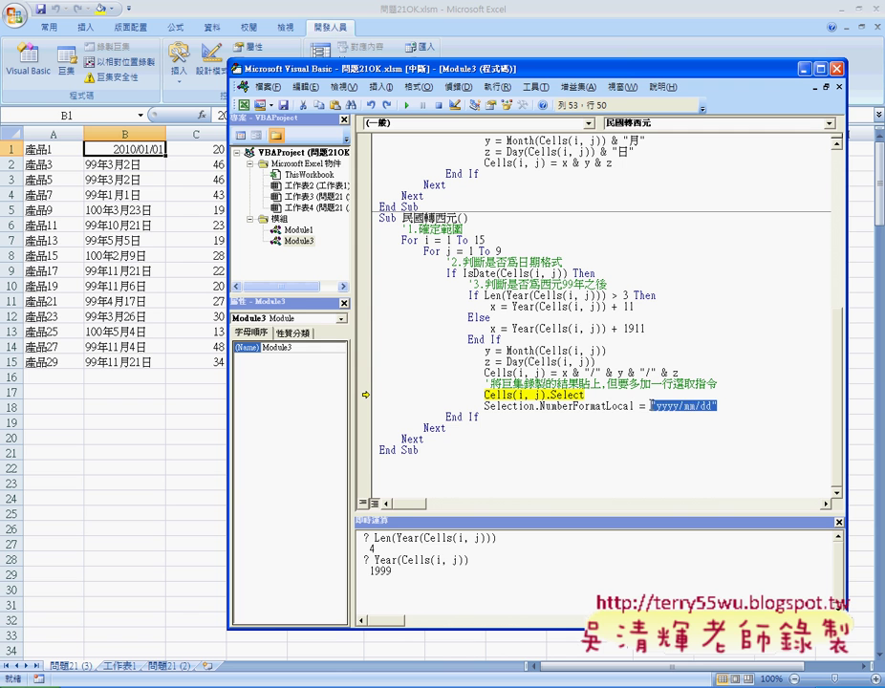
Step to the Selection.NumberFormatLocal = "yyyy/mm/dd" line and highlight NumberFormatLocal and the format string
click(618, 394)
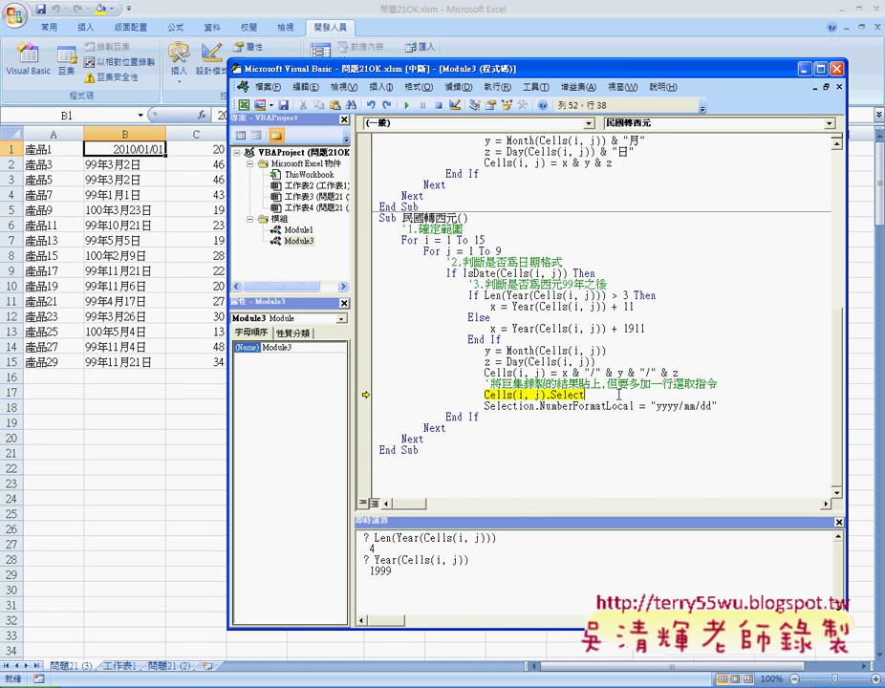
key(F8)
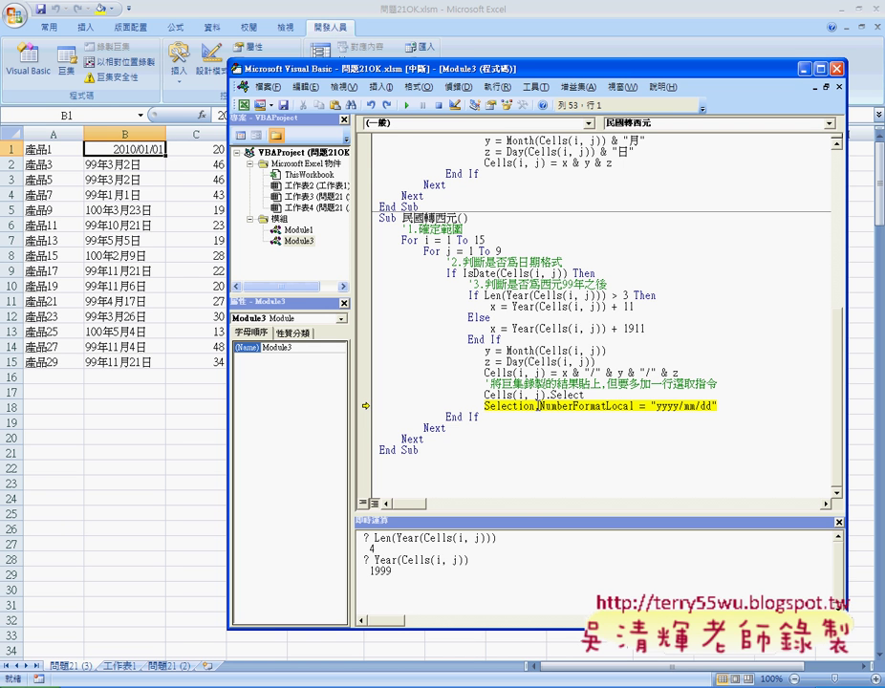
drag(538, 406, 583, 406)
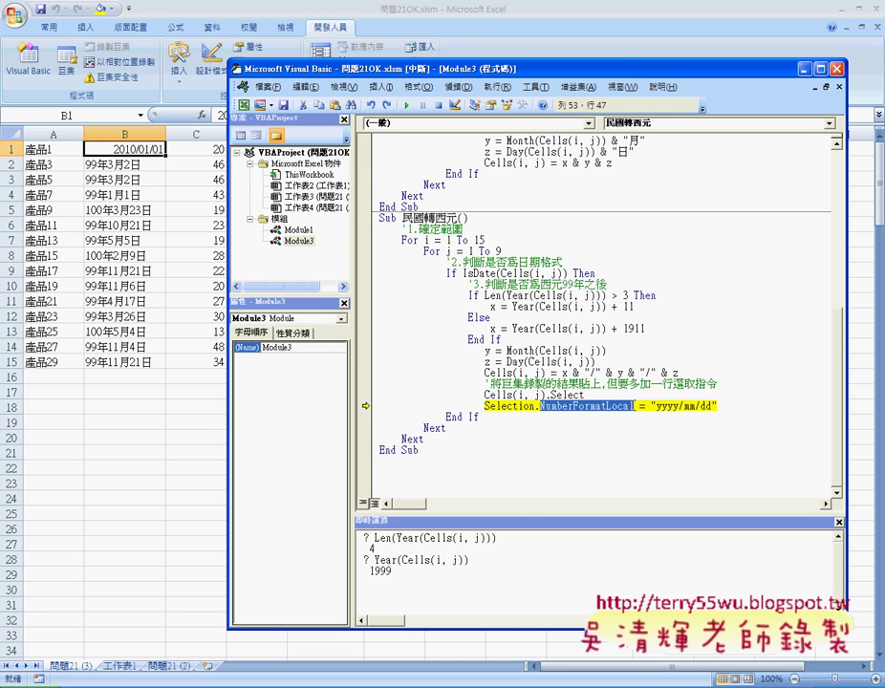
drag(716, 406, 651, 406)
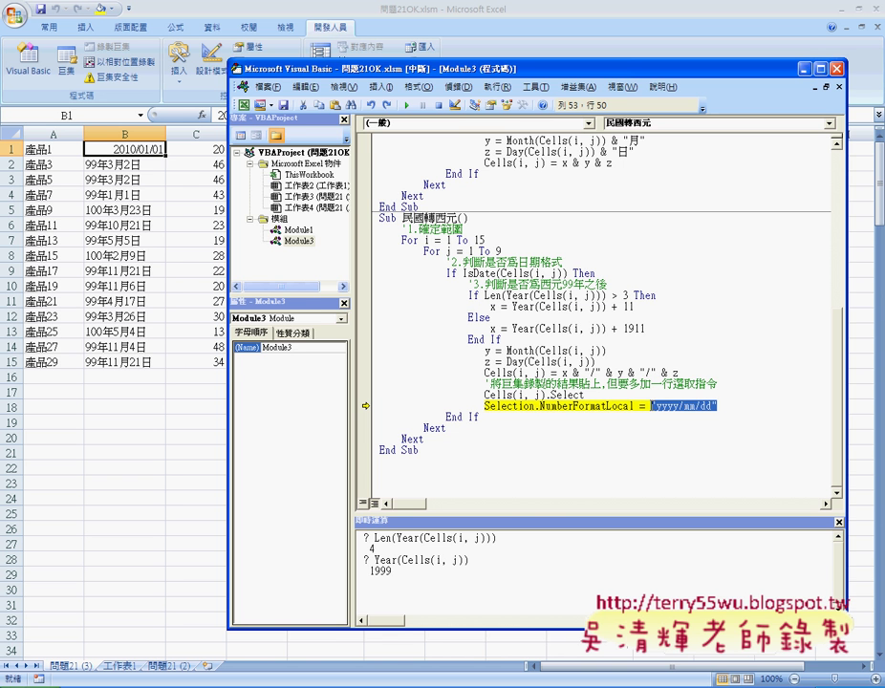
Review the 日期 category formats for B1 in 儲存格格式, then close the VBA editor and cancel the dialog
right_click(131, 148)
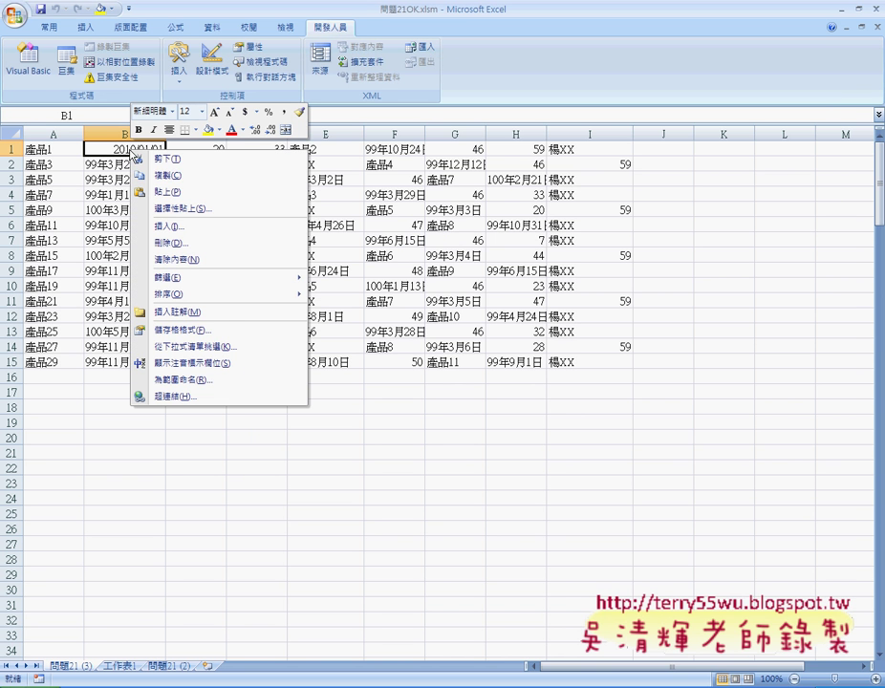
click(188, 332)
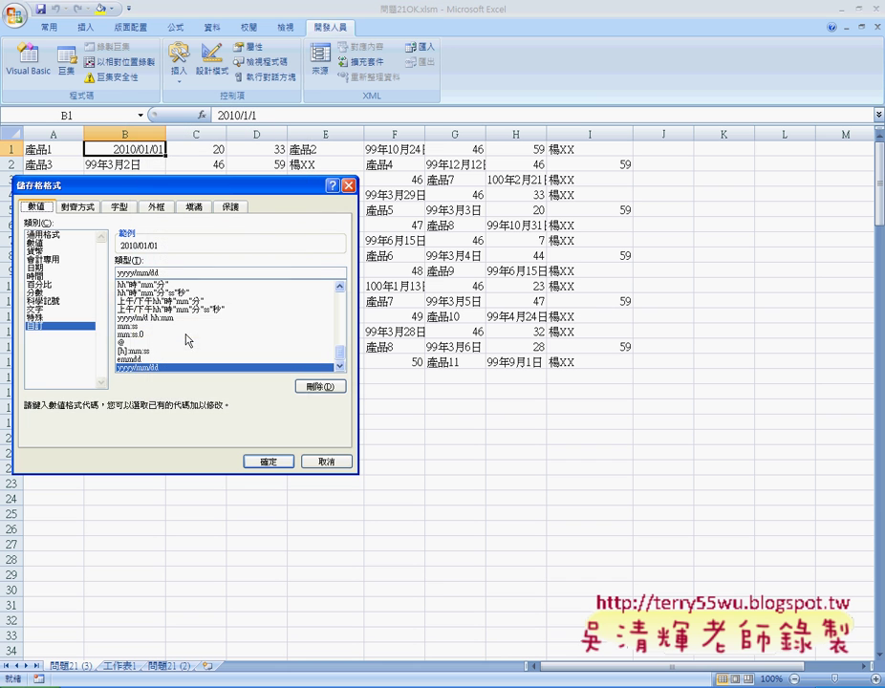
click(35, 268)
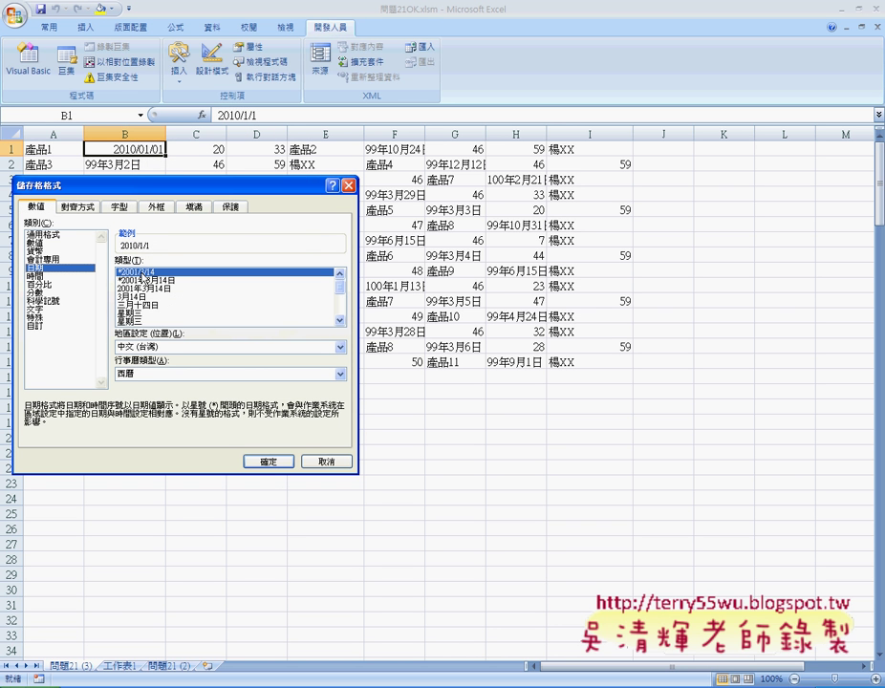
click(631, 677)
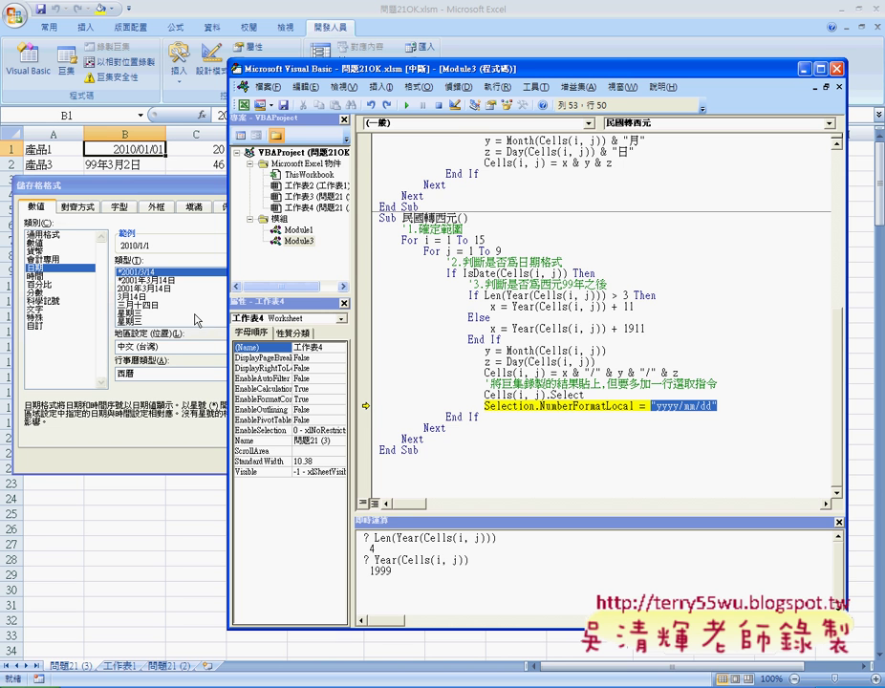
click(133, 306)
click(253, 457)
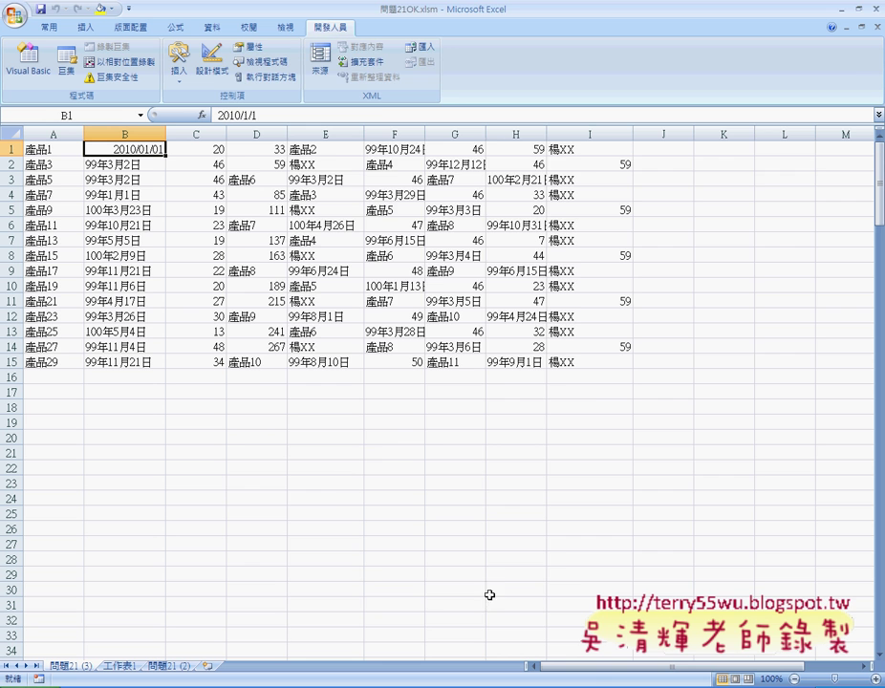
Step twice more with F8, then run 民國轉西元 to completion with F5, converting all of column B
key(alt+F11)
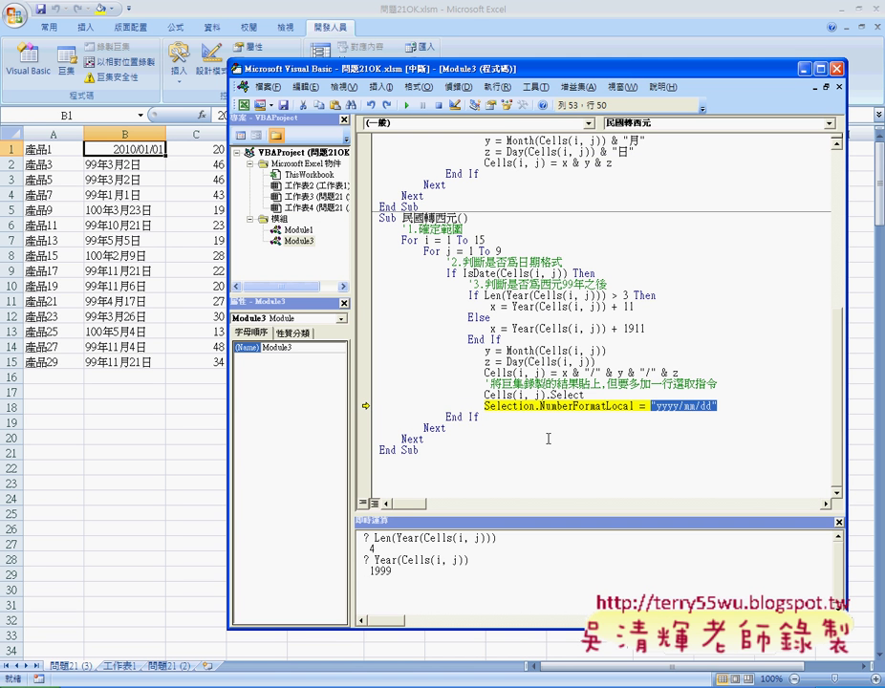
key(F8)
key(F8)
key(F8)
key(F8)
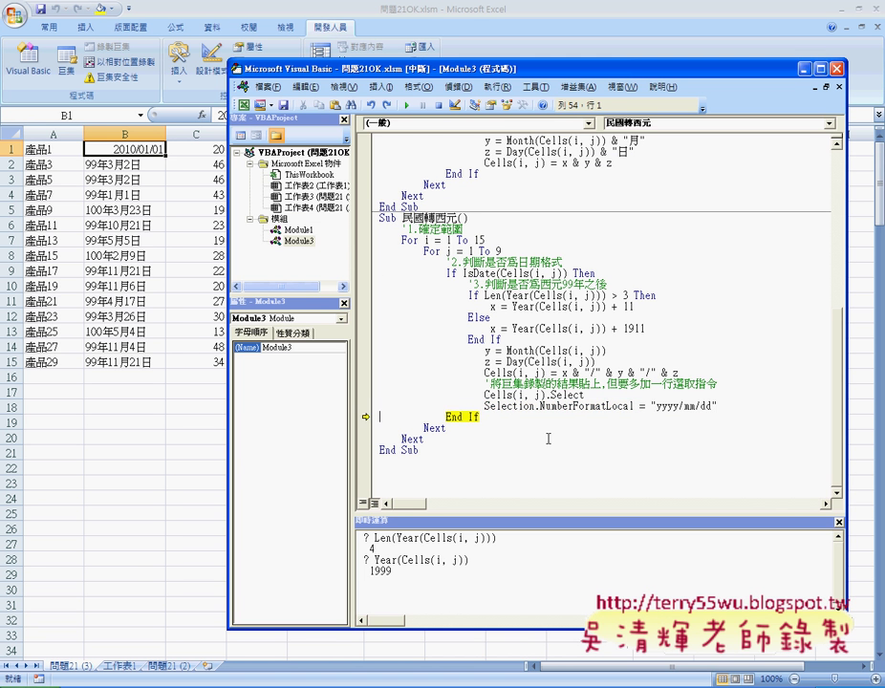
key(F8)
key(F8)
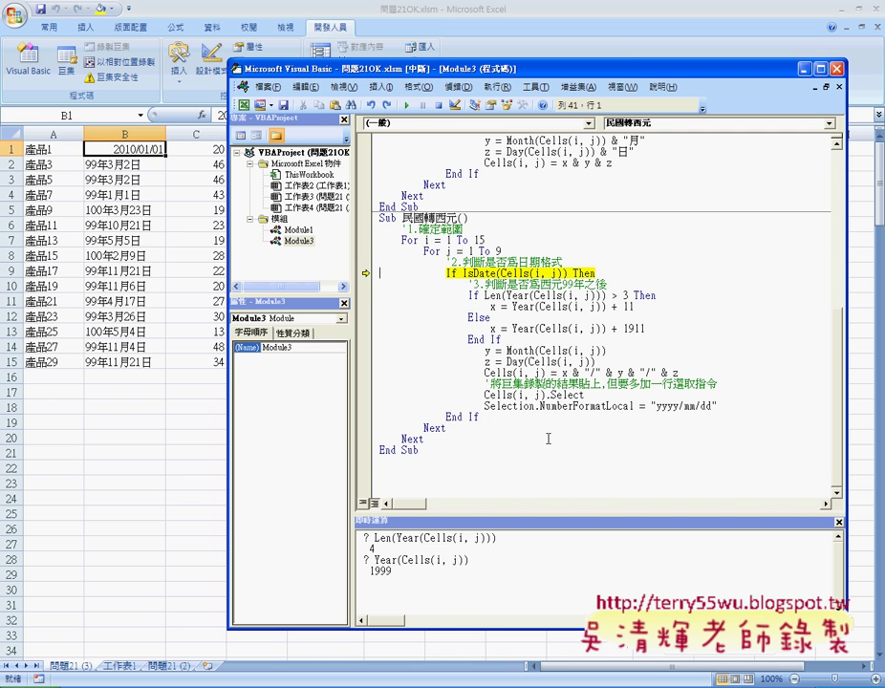
key(F5)
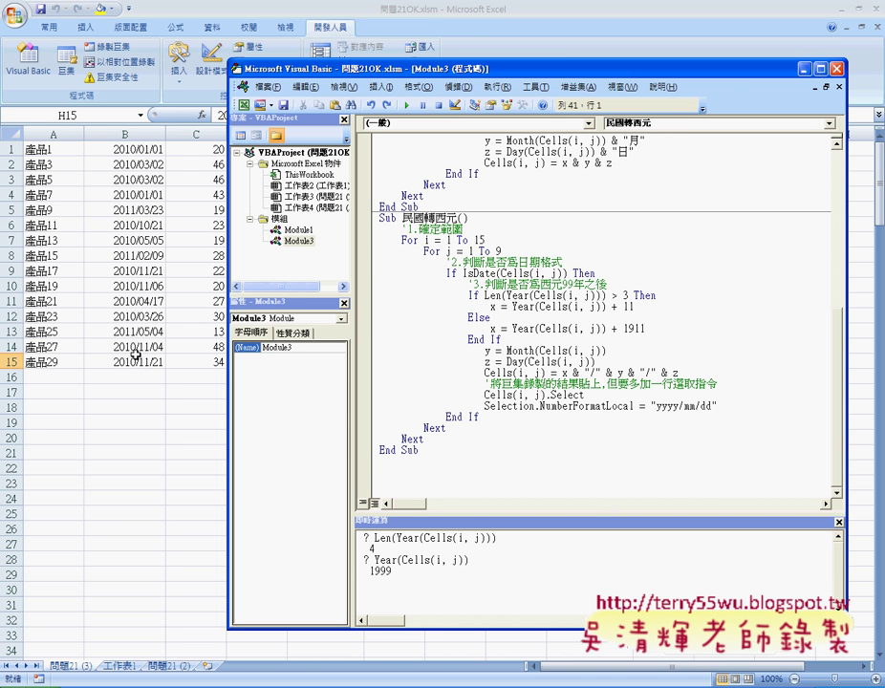
Point out the year + 11 line, change B1 to 100年1月1日, and go back to the VBA editor
mouse_move(360, 73)
mouse_down()
mouse_move(360, 294)
mouse_move(381, 160)
mouse_up()
text(+11)
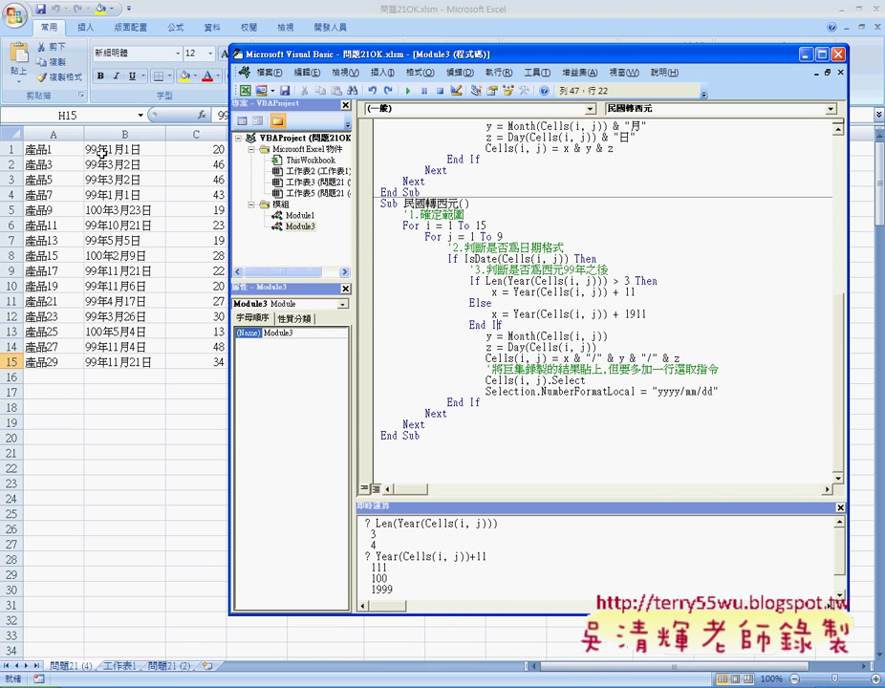
click(517, 292)
click(96, 149)
text(1)
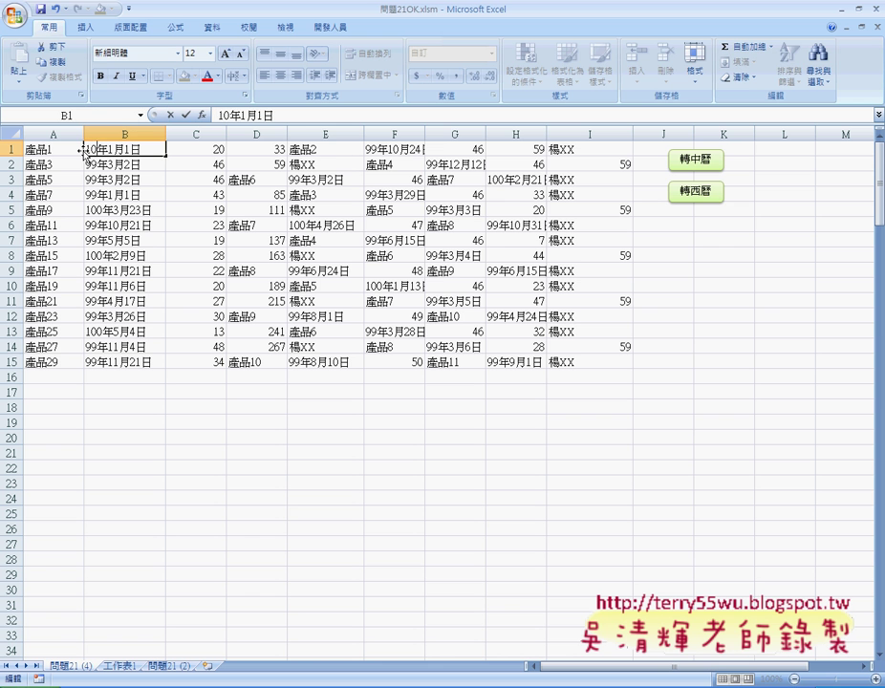
text(0)
key(ctrl+Return)
click(199, 207)
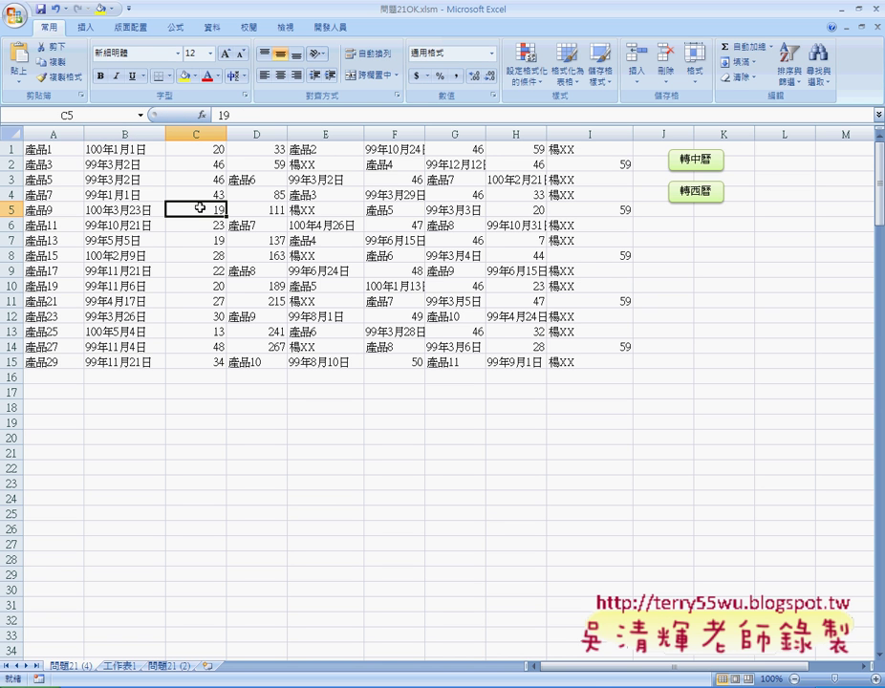
key(alt+F11)
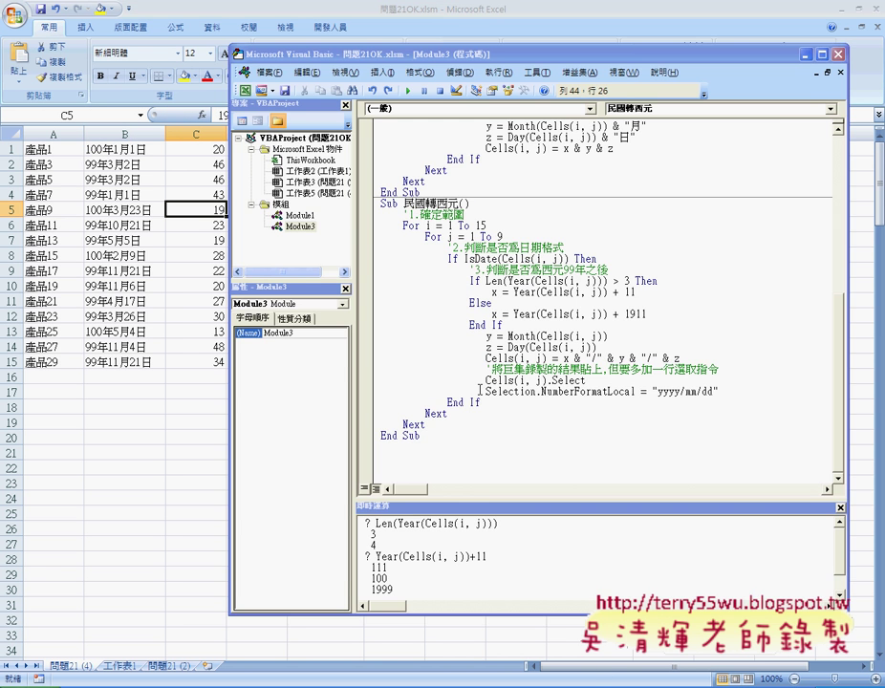
Step through 民國轉西元 with F8 to the +1911 line and mark the 11 there
key(F8)
key(F8)
key(F8)
key(F8)
key(F8)
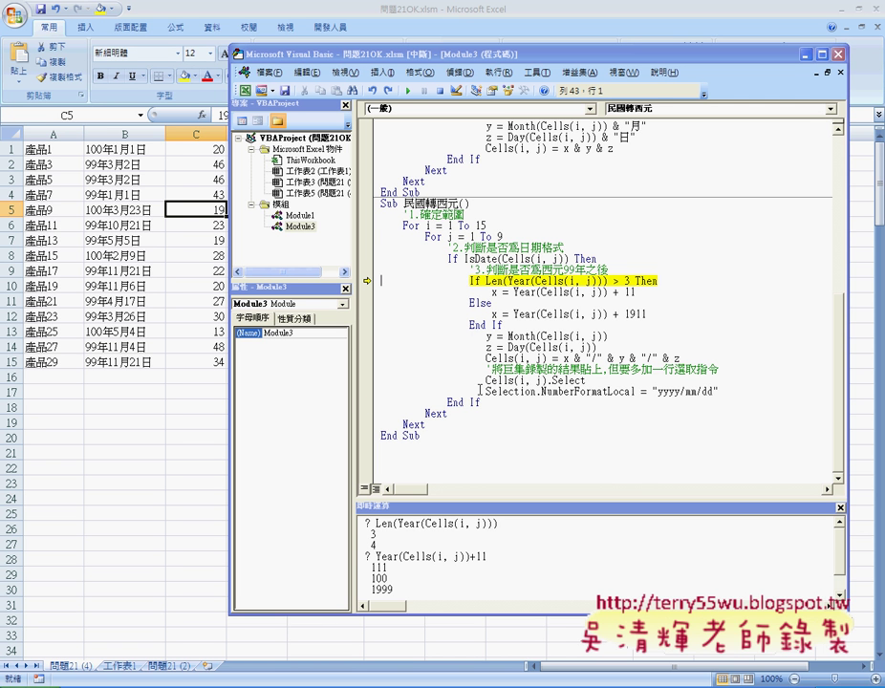
key(F8)
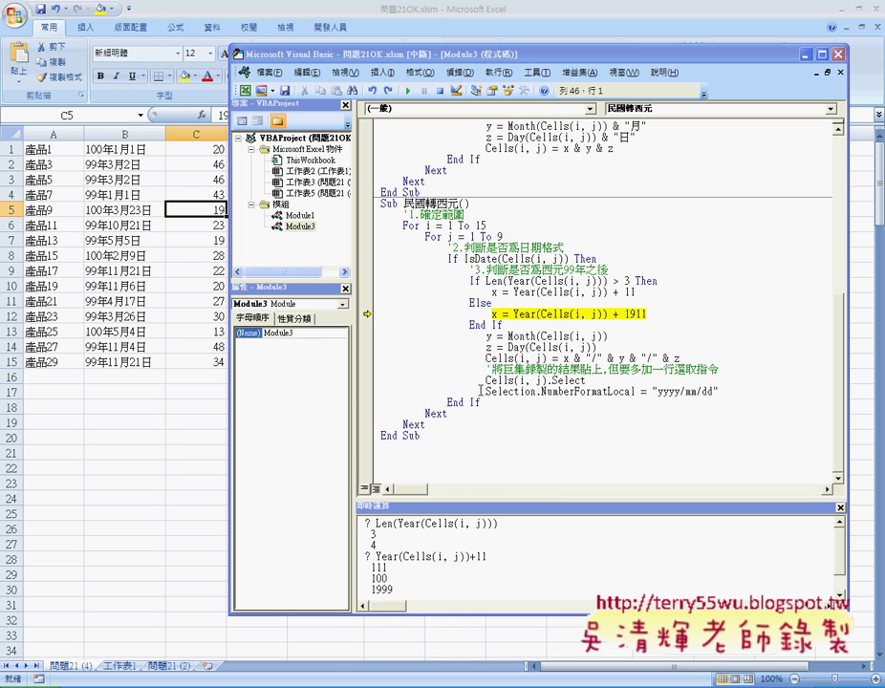
mouse_move(540, 281)
double_click(627, 292)
click(563, 269)
Delete 西元 from the step-3 comment and append -->1999 after 99年
drag(564, 270, 548, 271)
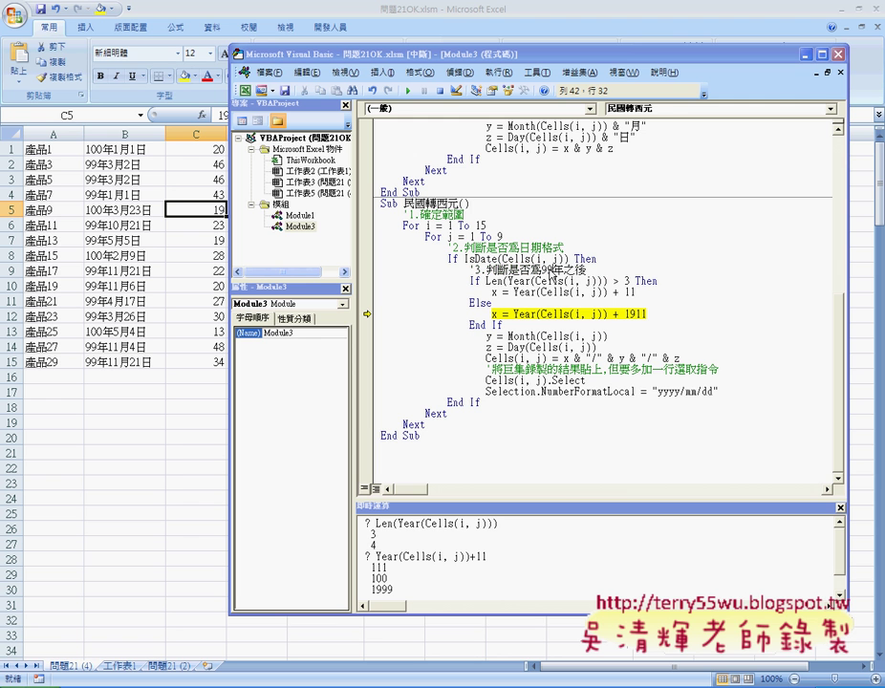
key(Delete)
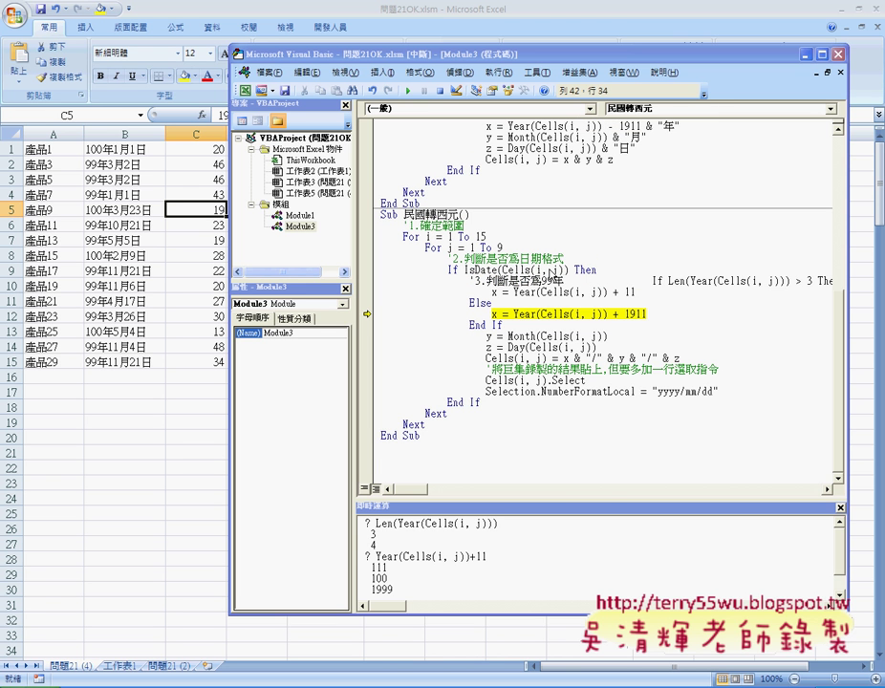
key(Return)
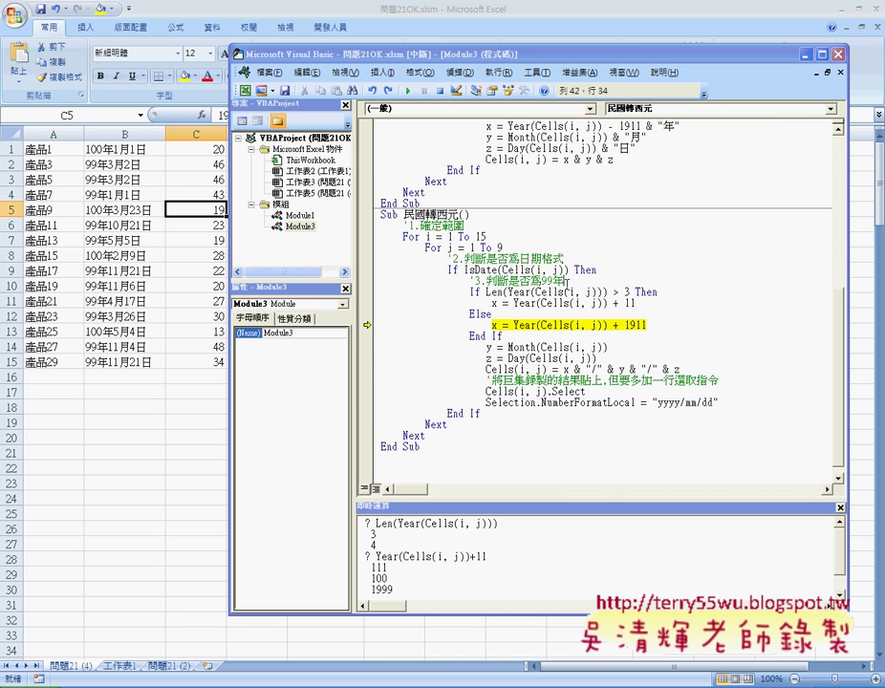
drag(564, 280, 542, 280)
click(562, 280)
text(-->)
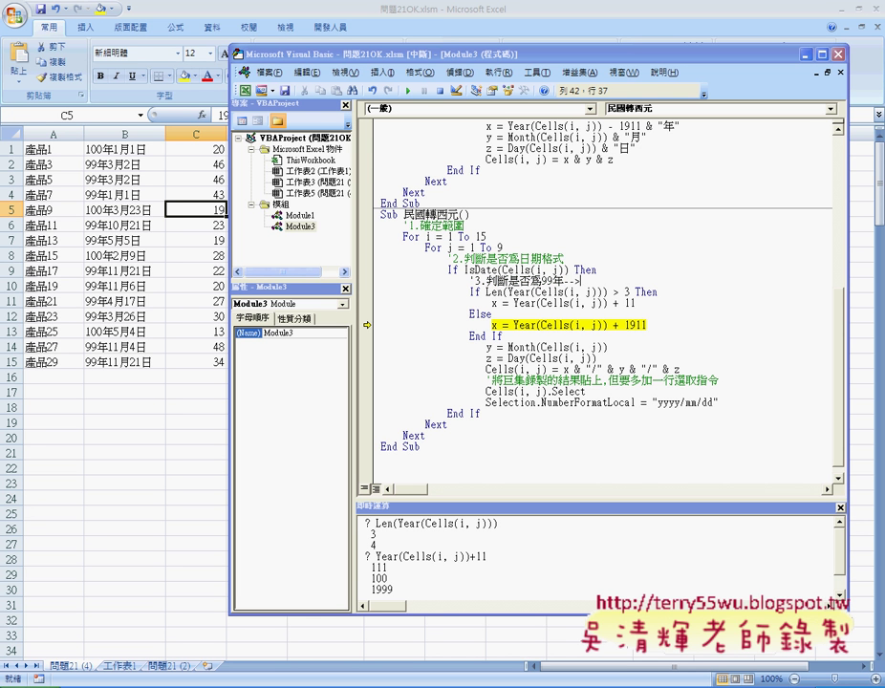
text(1999)
Step past the +1911 year calculation and run the macro to completion with F5
click(650, 324)
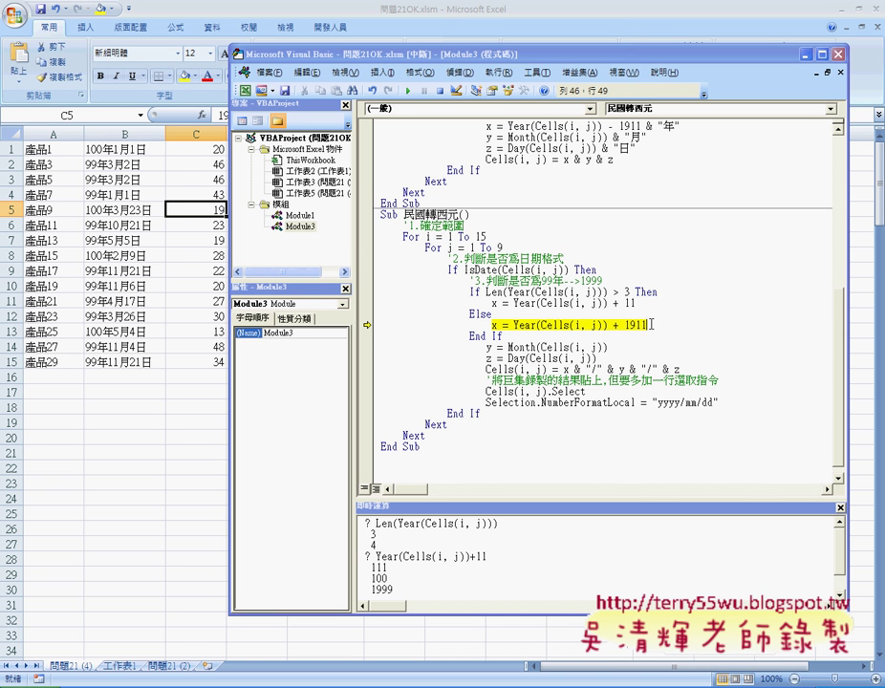
key(F8)
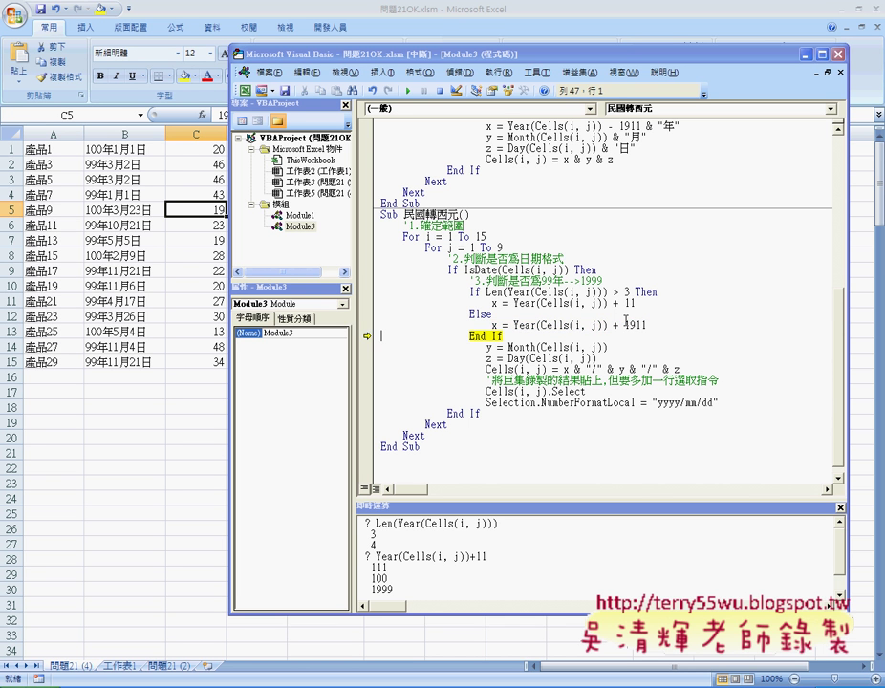
key(F8)
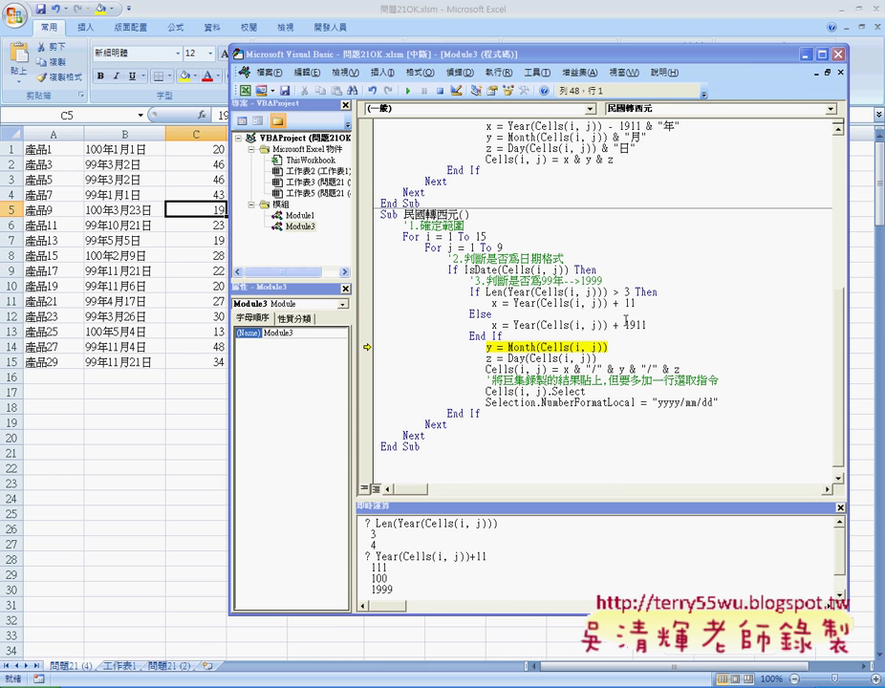
key(F5)
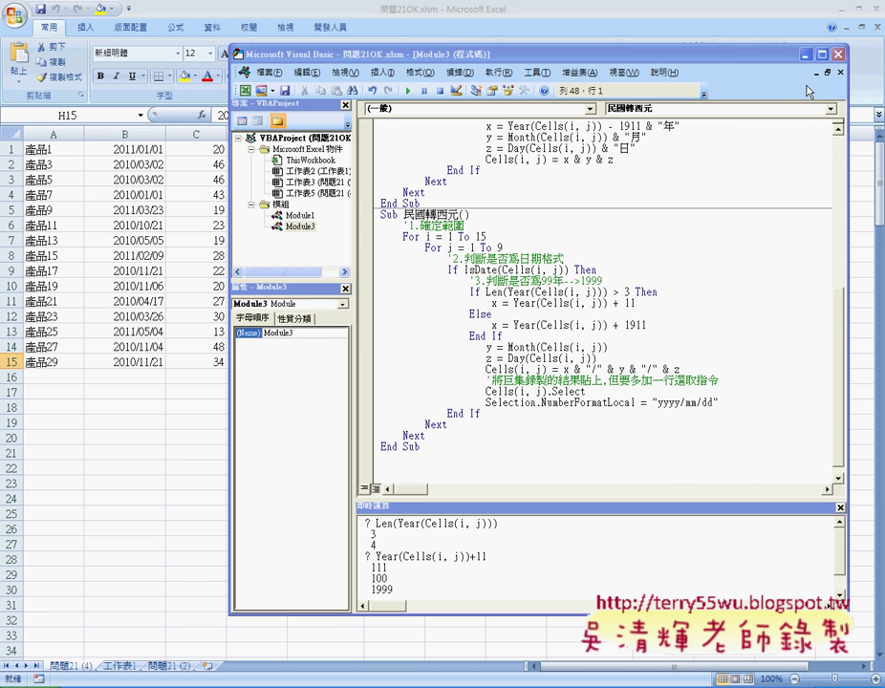
Toggle the sheet's dates repeatedly with 轉中曆 and 轉西曆, ending in ROC format, then reopen the VBA editor
key(alt+F11)
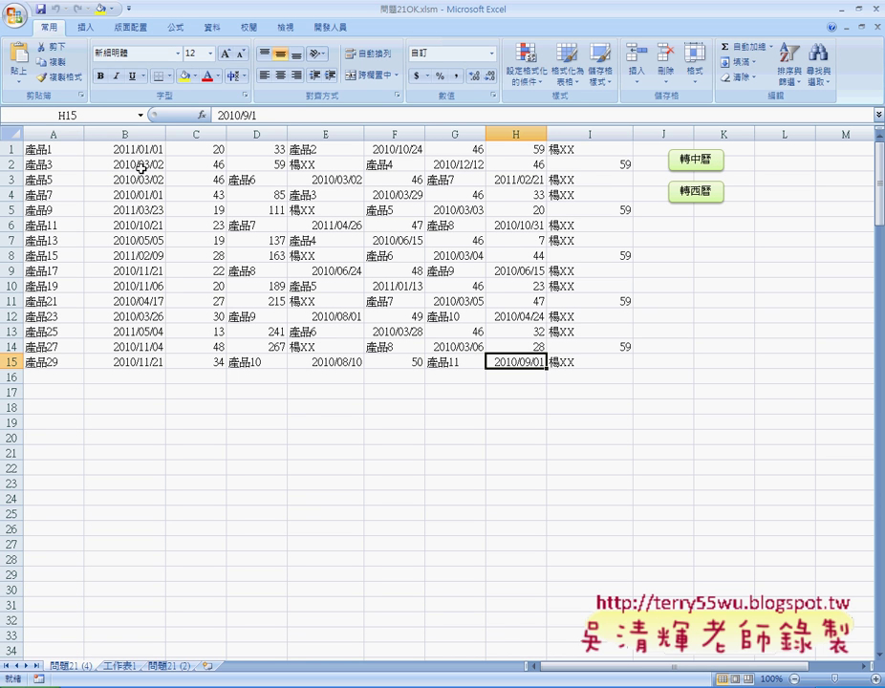
click(703, 167)
click(694, 191)
click(698, 168)
click(699, 198)
click(700, 164)
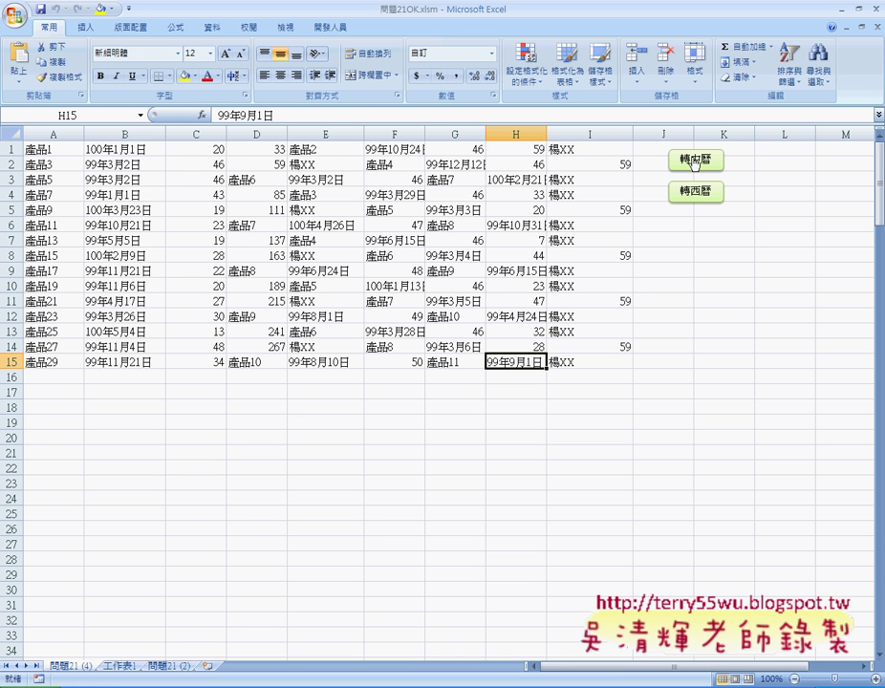
click(695, 163)
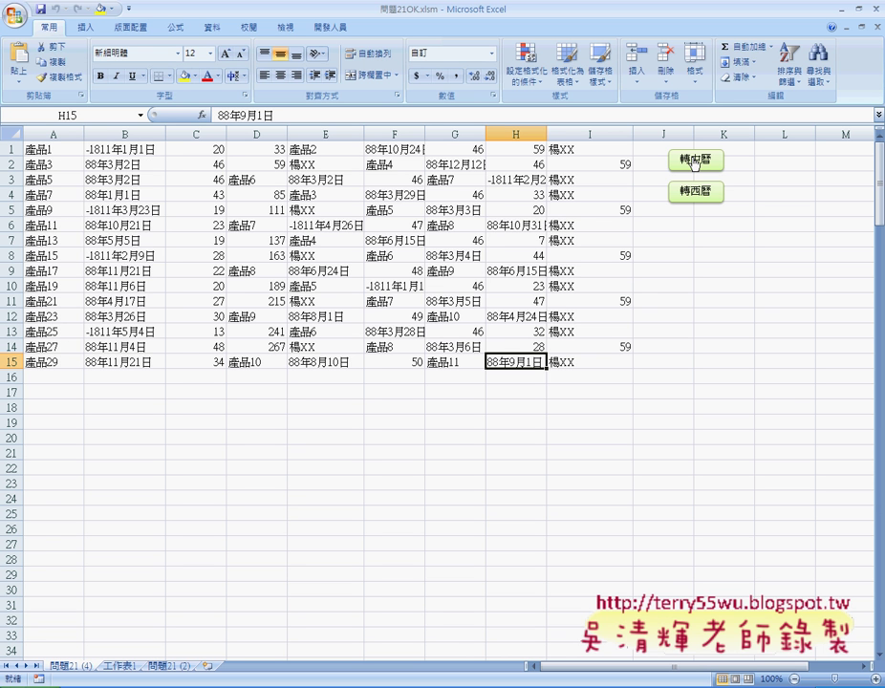
click(698, 196)
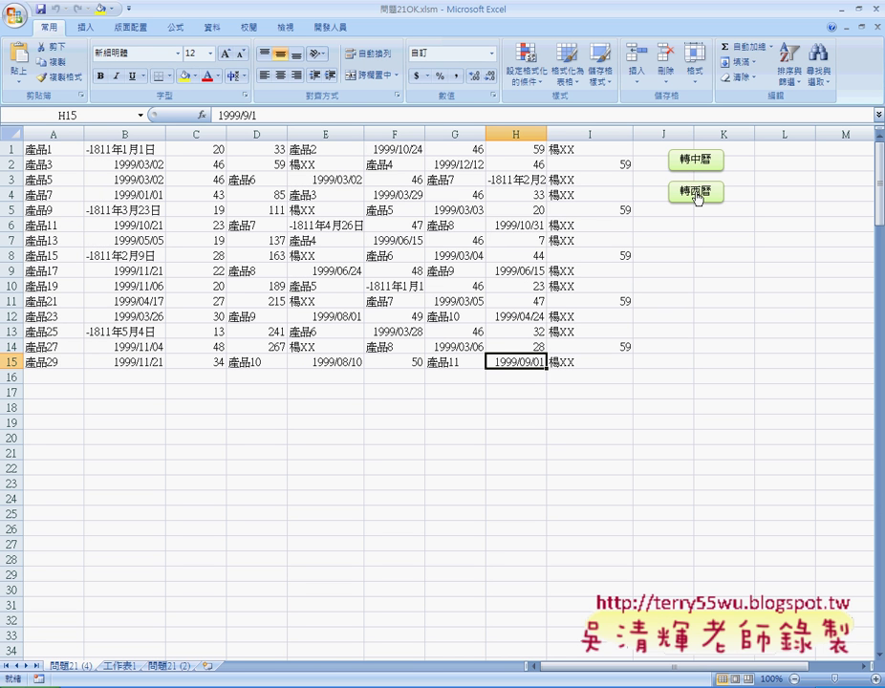
click(694, 162)
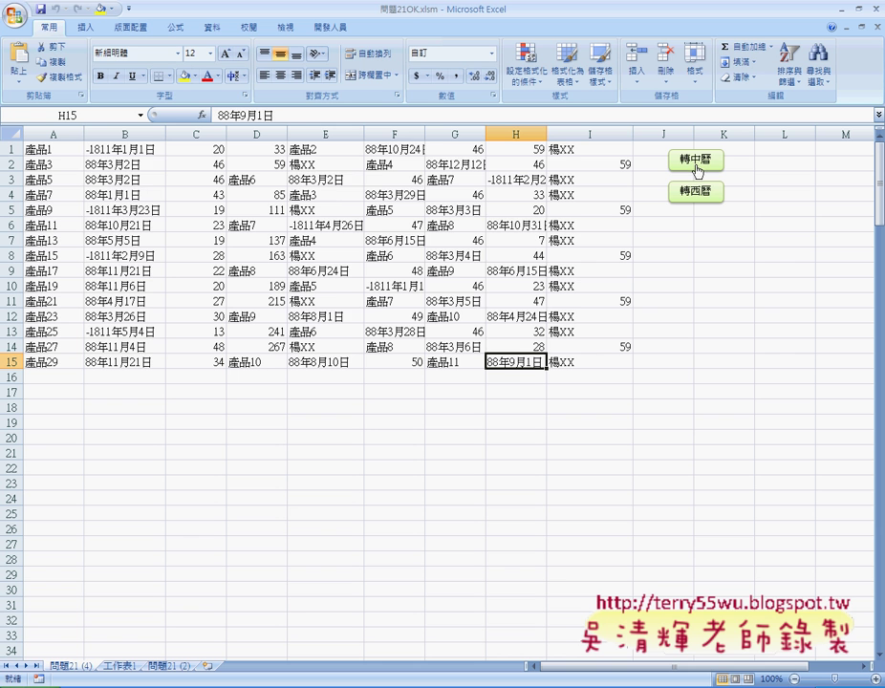
click(695, 195)
click(695, 161)
click(686, 196)
click(694, 162)
key(alt+F11)
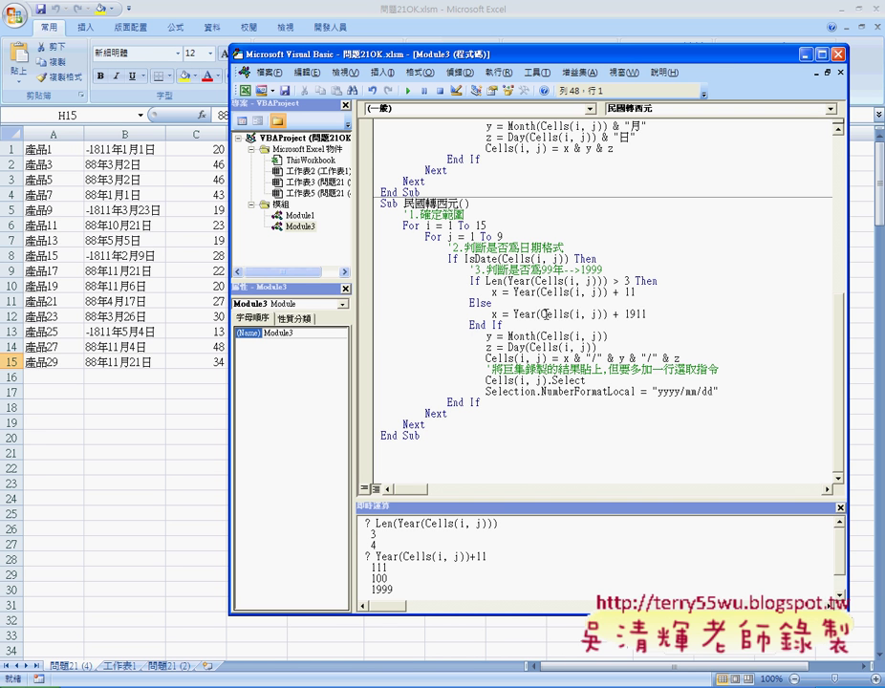
Highlight the For…Next conversion loop and resize the Immediate window taller, then partway back
drag(403, 226, 524, 419)
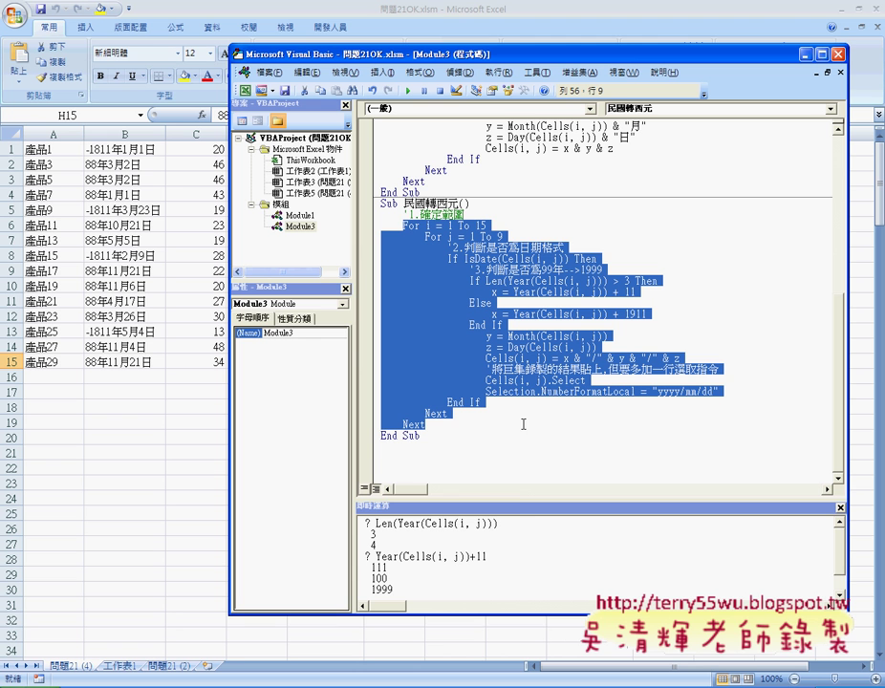
drag(515, 509, 515, 229)
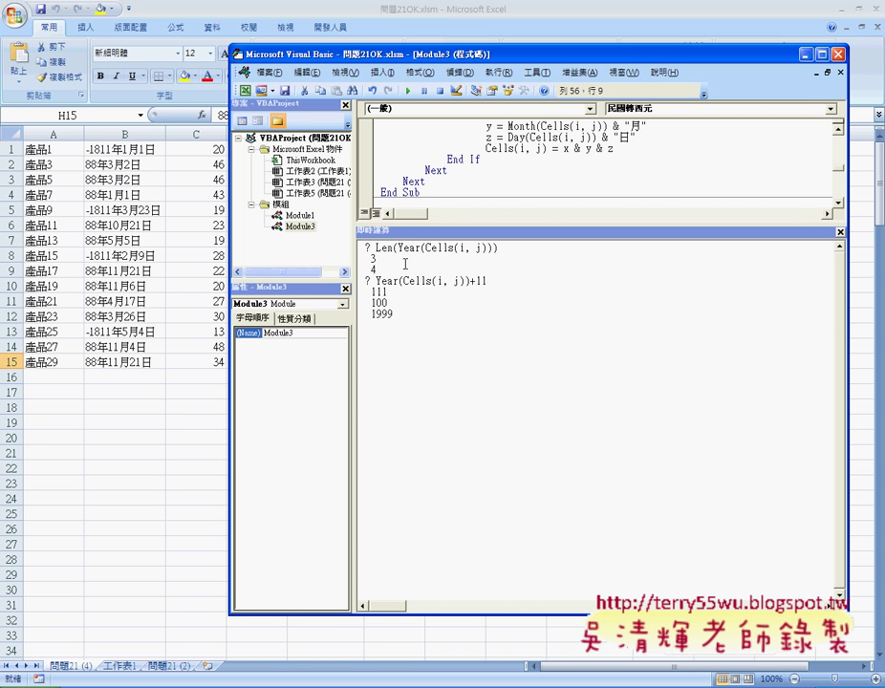
drag(445, 231, 448, 420)
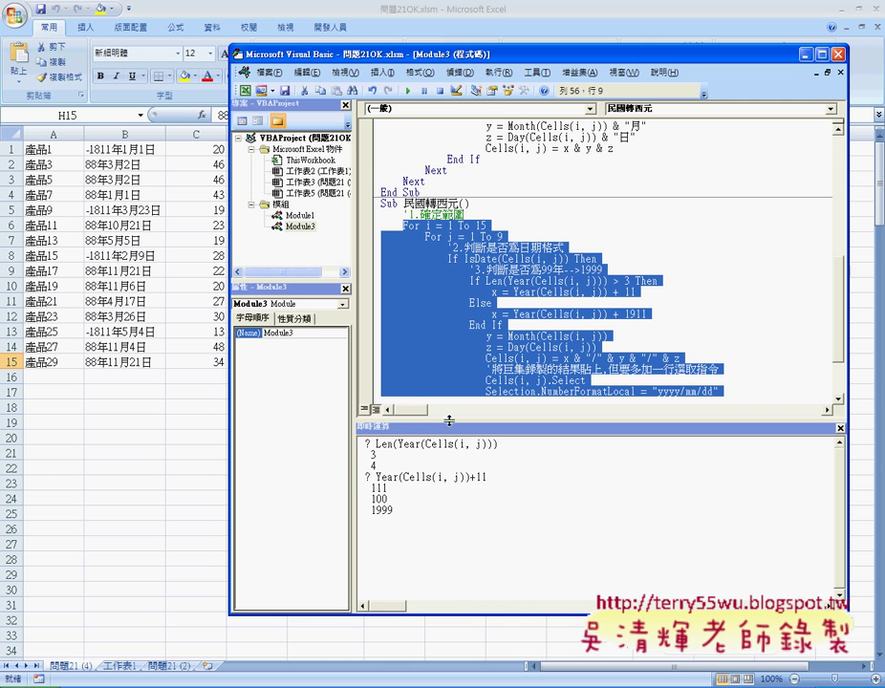
click(342, 72)
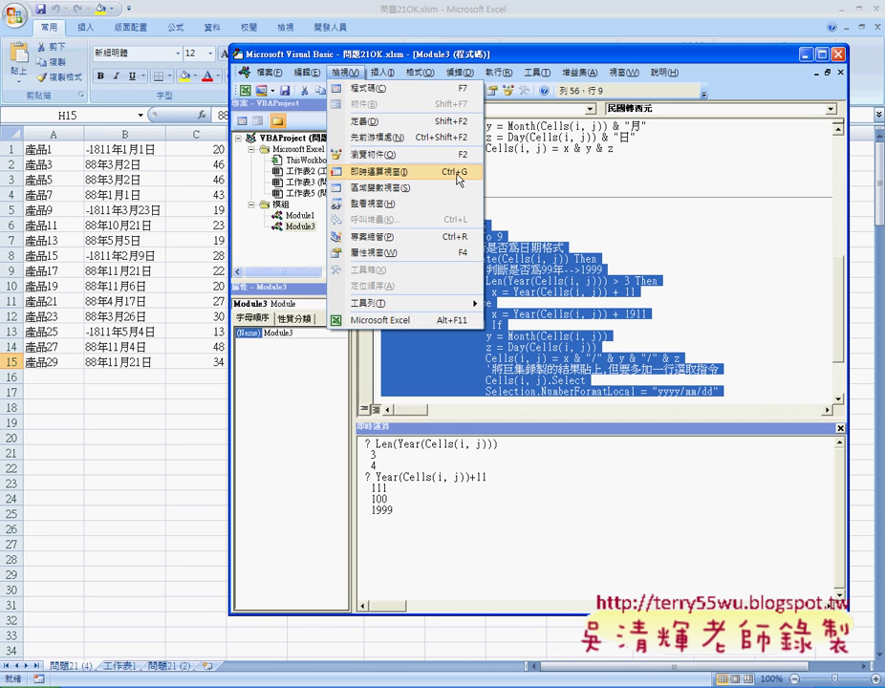
click(443, 451)
double_click(367, 444)
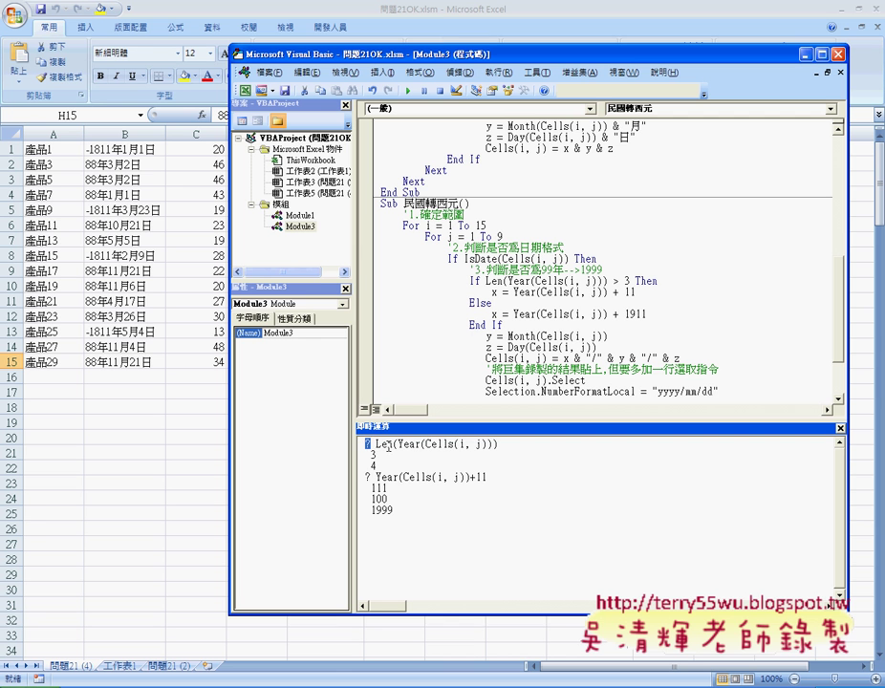
drag(375, 444, 475, 443)
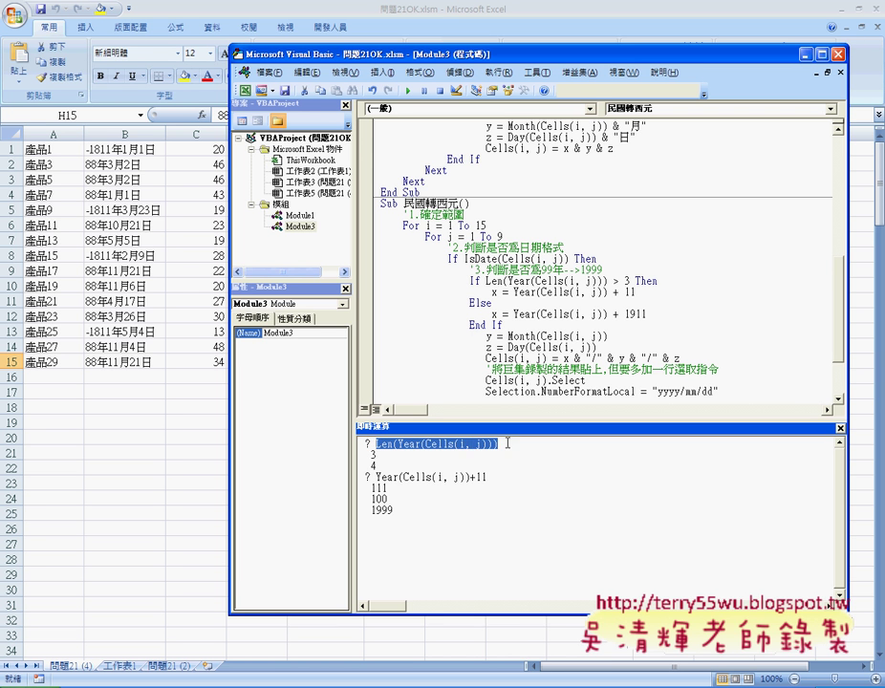
double_click(374, 455)
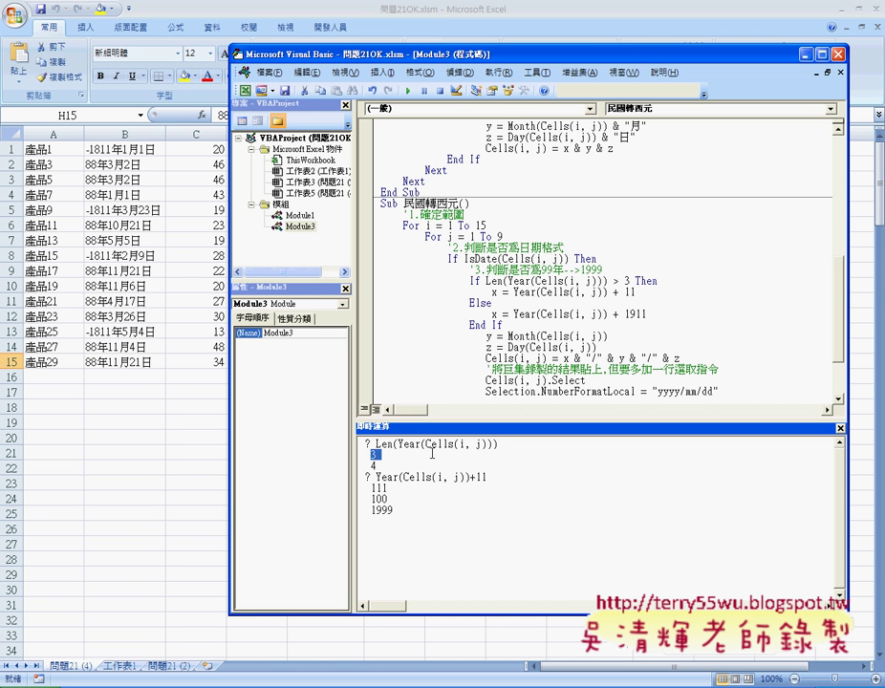
click(444, 304)
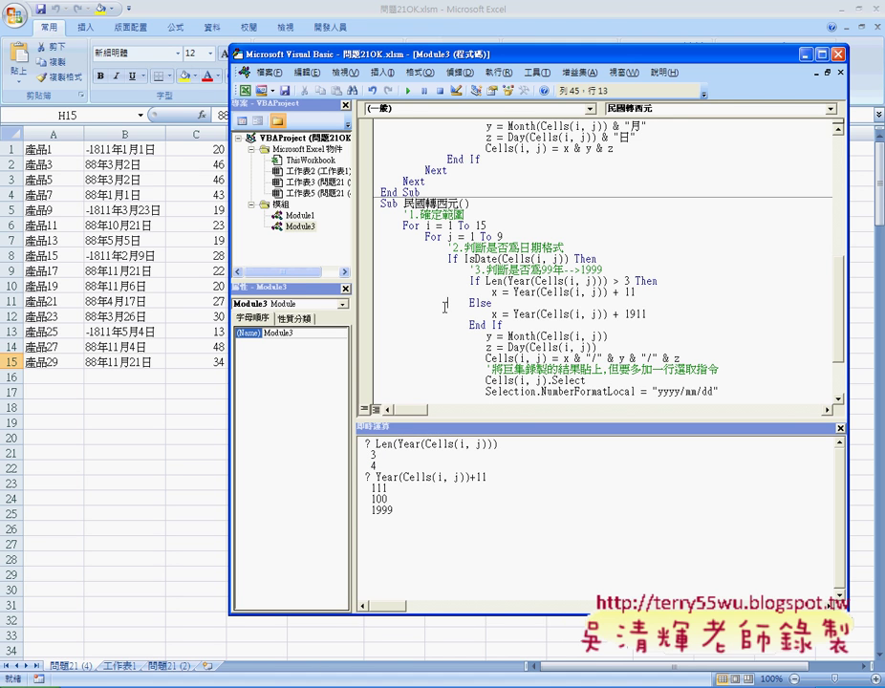